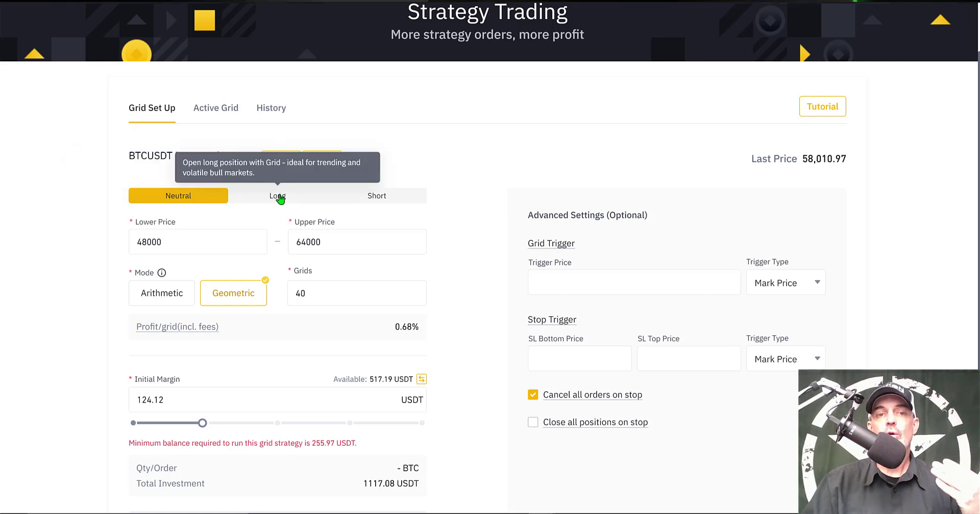
Try the Long, Short and Neutral grid directions and check the BTCUSDT price chart
{"action": "left_click", "coordinate": [278, 197]}
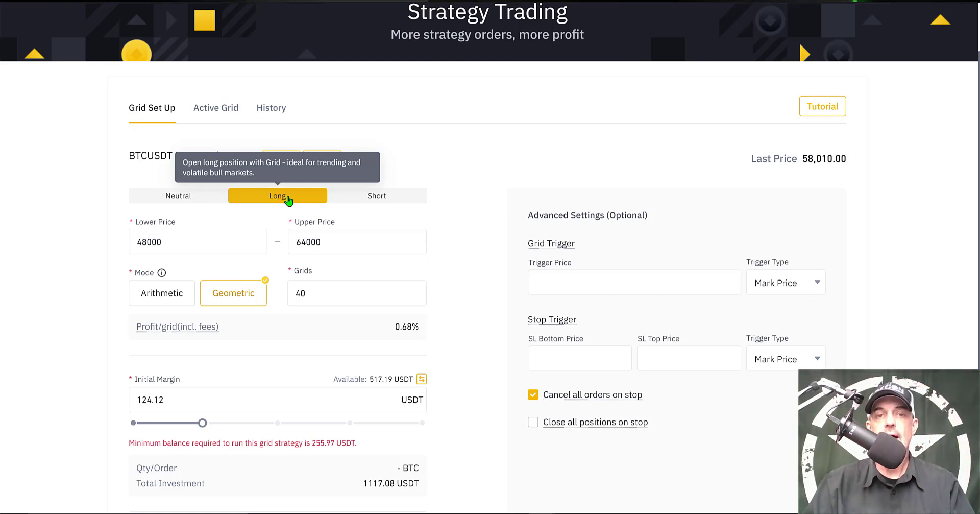
{"action": "left_click", "coordinate": [370, 202]}
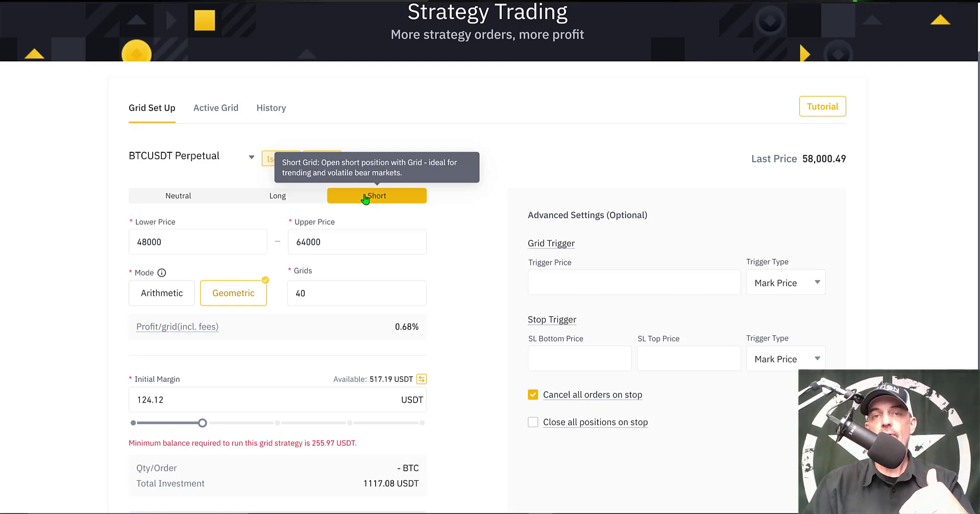
{"action": "left_click", "coordinate": [184, 197]}
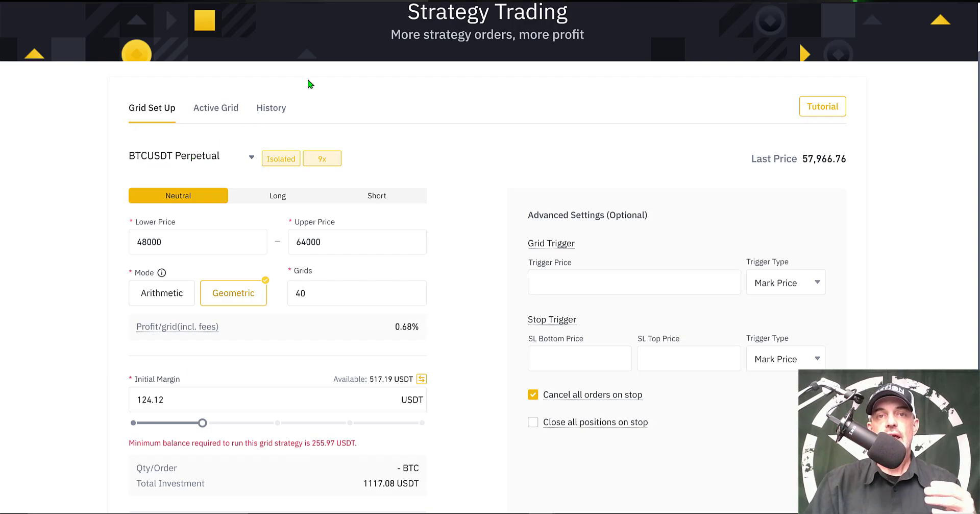
{"action": "left_click", "coordinate": [357, 3]}
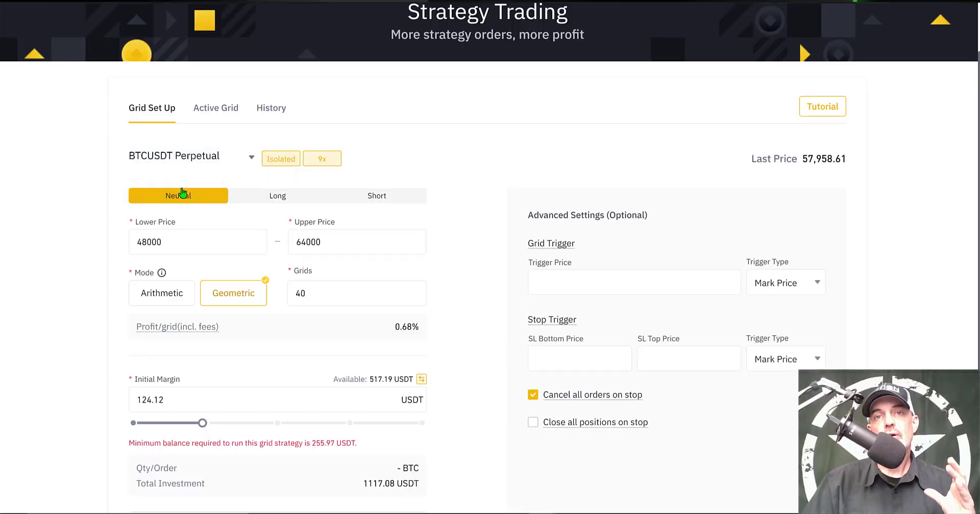
{"action": "left_click", "coordinate": [282, 198]}
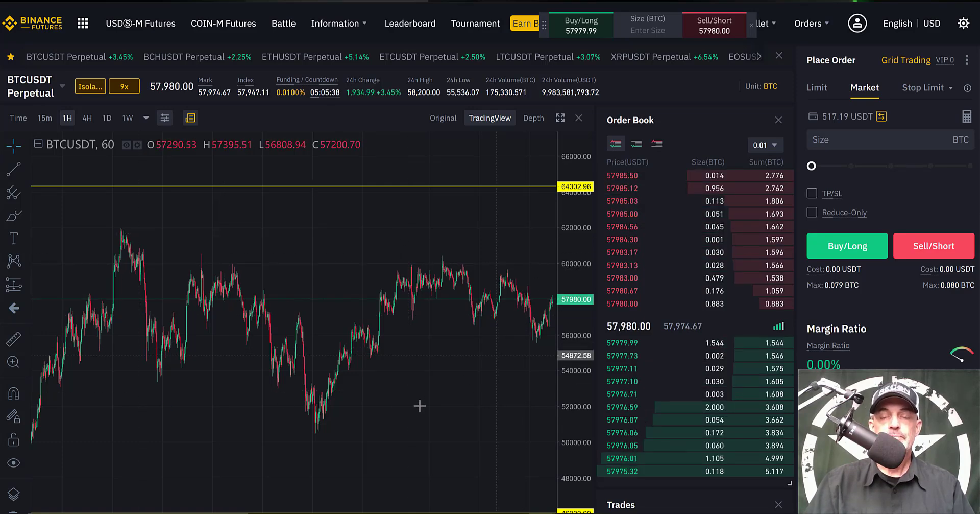
{"action": "scroll", "coordinate": [307, 419], "scroll_direction": "down", "scroll_amount": 4}
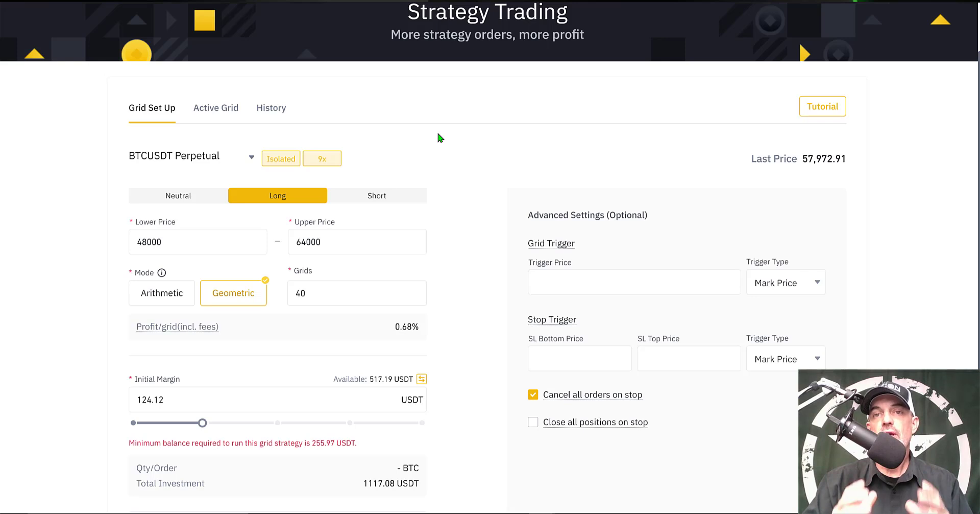
Look over the available perpetual contracts and read the Cross and Isolated margin mode explanations
{"action": "left_click", "coordinate": [252, 157]}
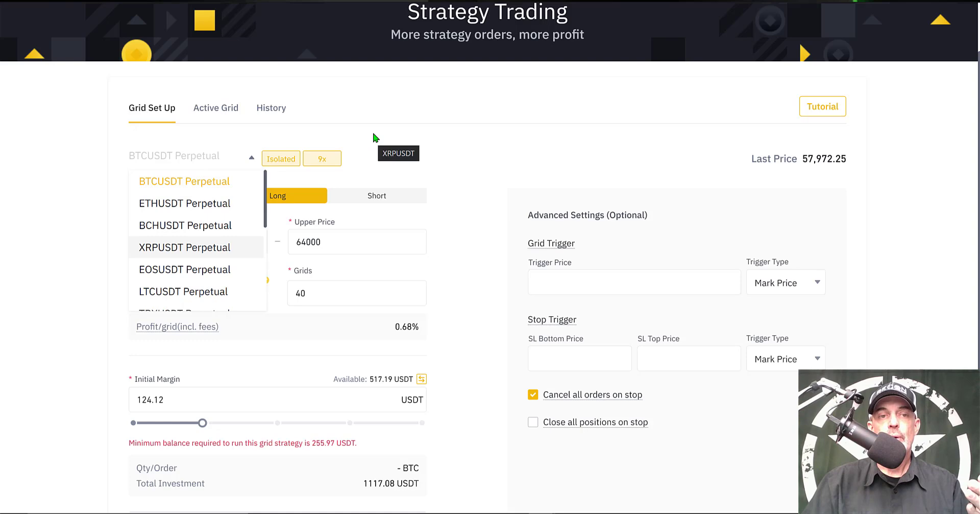
{"action": "left_click", "coordinate": [181, 162]}
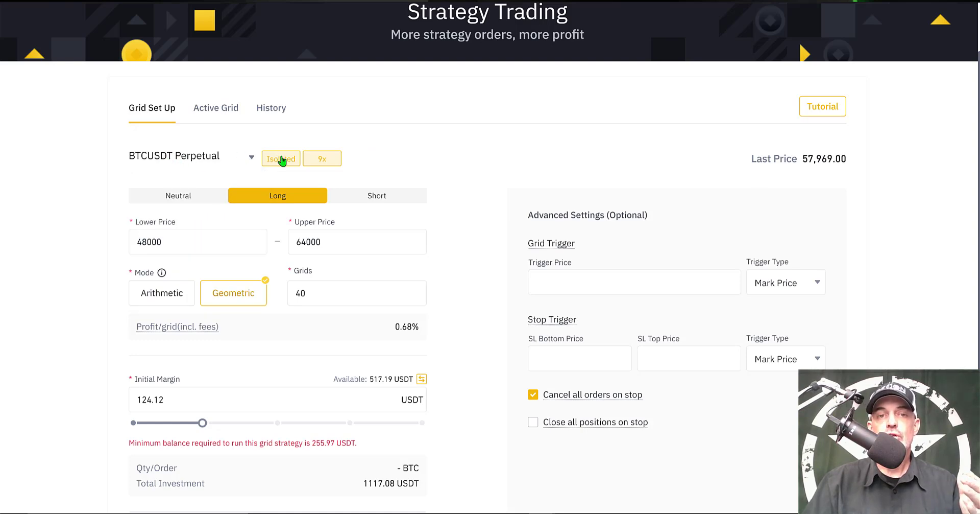
{"action": "left_click", "coordinate": [280, 159]}
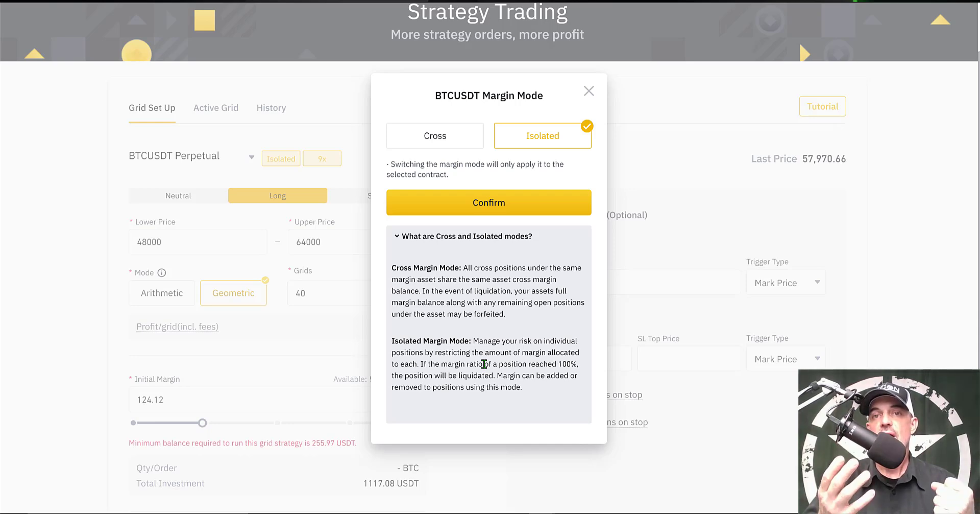
{"action": "left_click", "coordinate": [313, 160]}
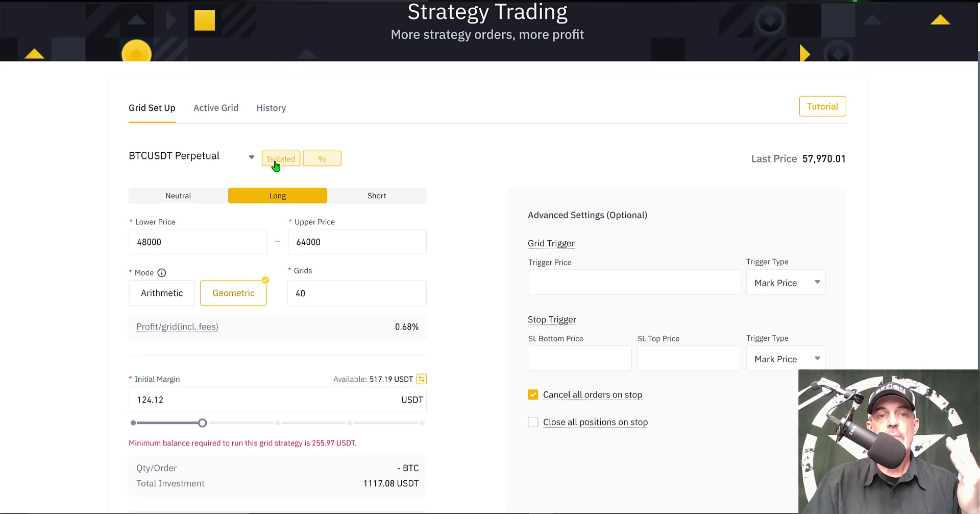
Confirm 9x leverage for BTCUSDT and switch the grid direction to Neutral
{"action": "left_click", "coordinate": [322, 162]}
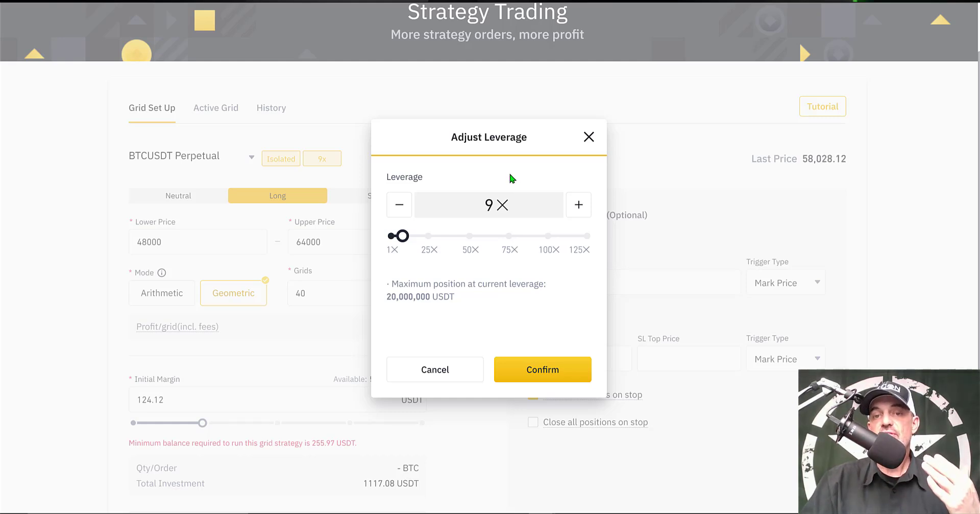
{"action": "mouse_move", "coordinate": [422, 226]}
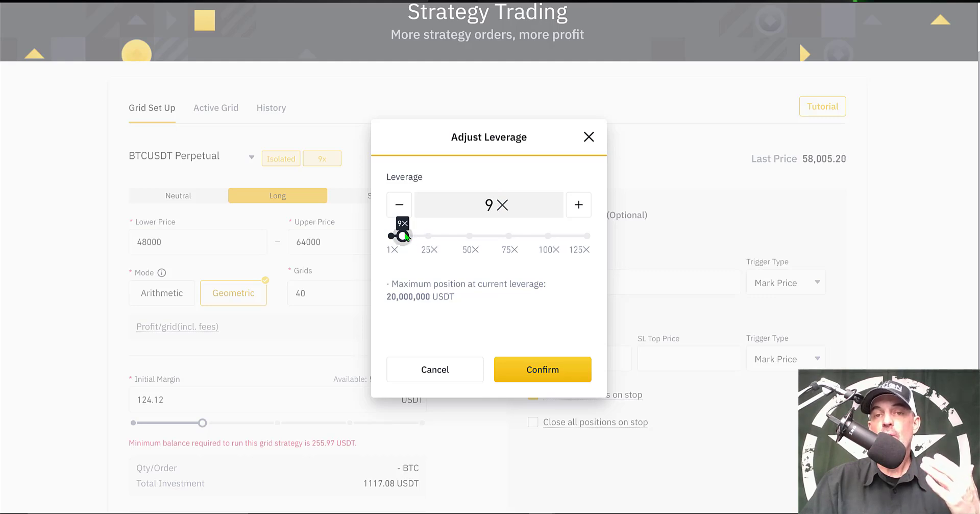
{"action": "left_click", "coordinate": [554, 373]}
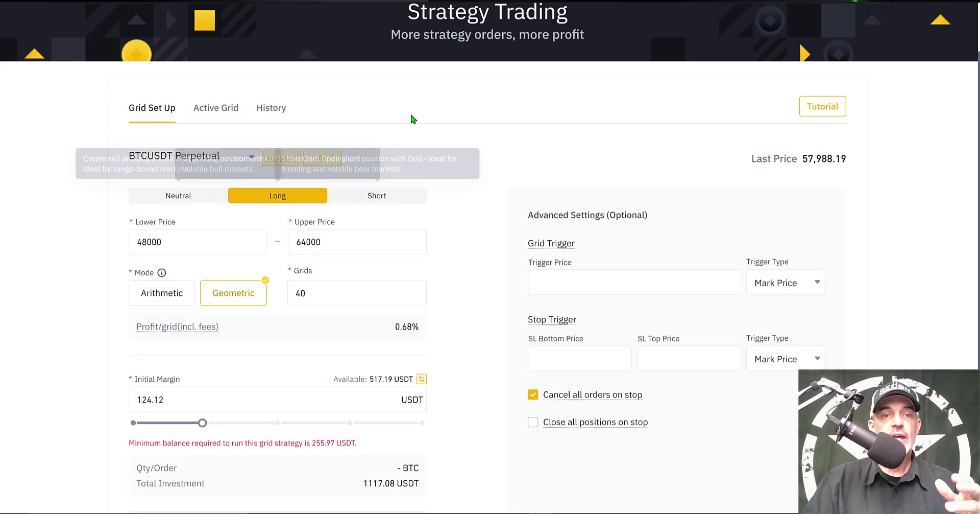
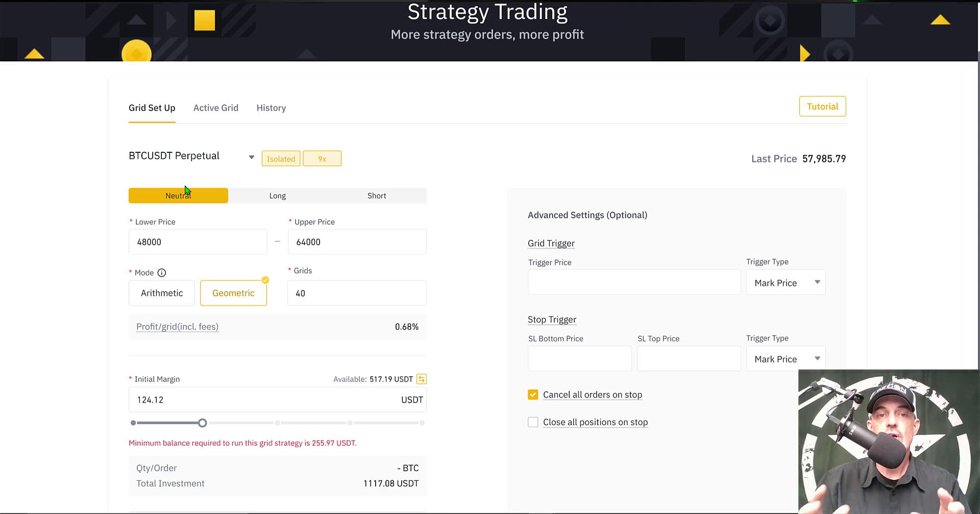
Check the price range against the horizontal lines on the BTCUSDT chart and set the grid's lower price to 46000
{"action": "left_click", "coordinate": [200, 240]}
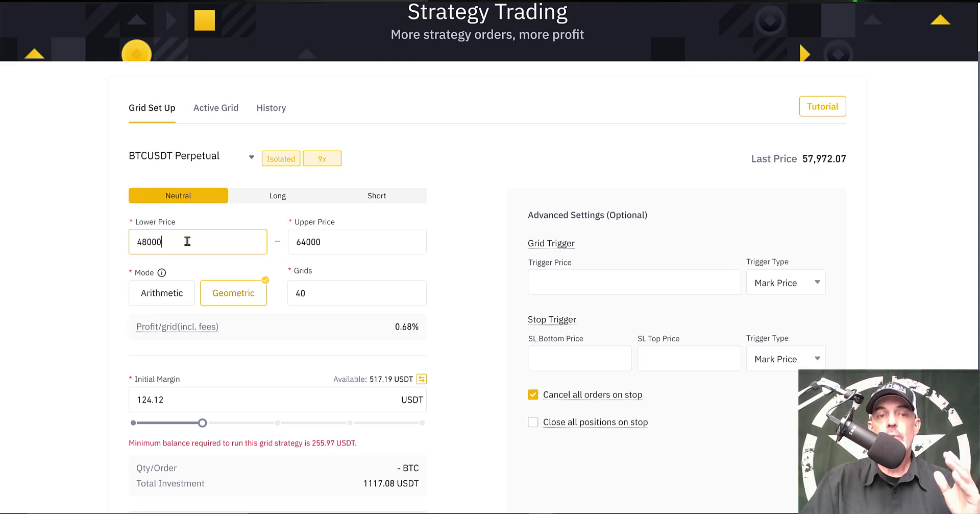
{"action": "left_click", "coordinate": [344, 246]}
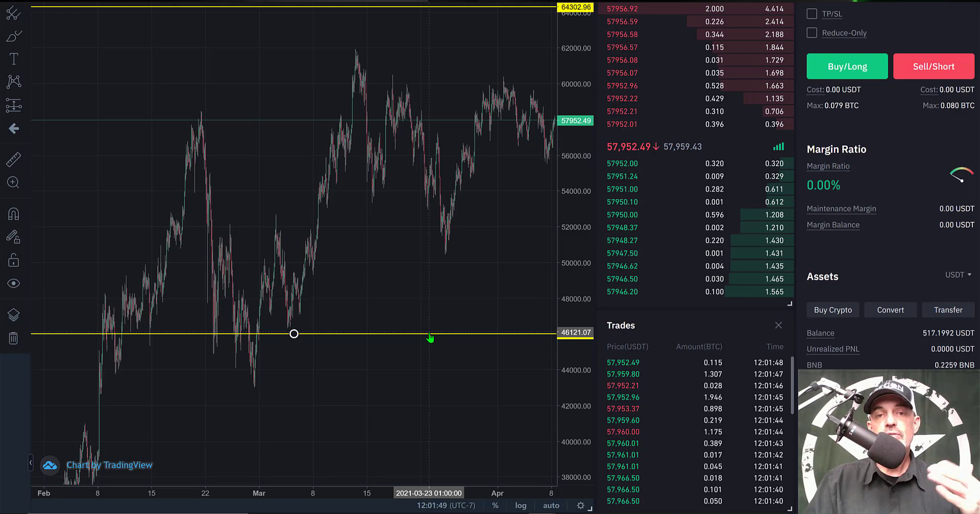
{"action": "left_click_drag", "start_coordinate": [431, 337], "coordinate": [431, 339]}
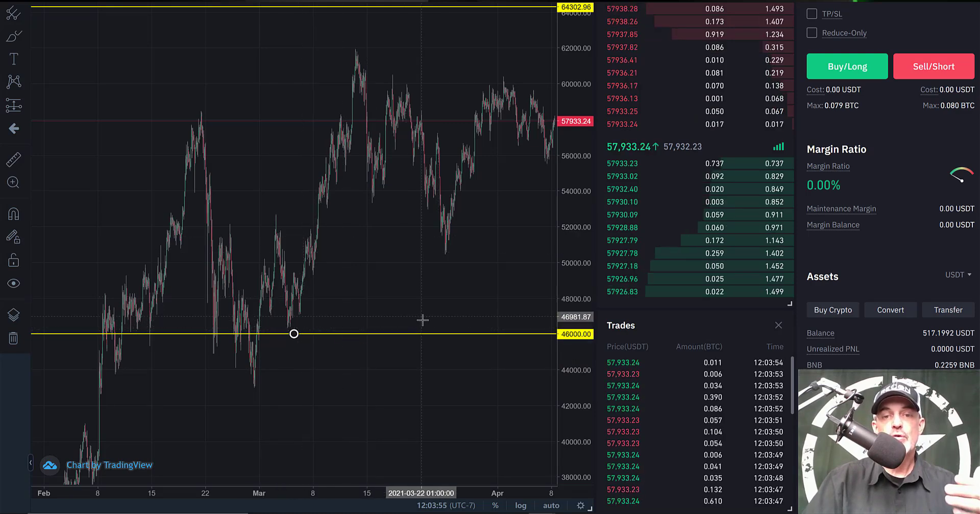
{"action": "left_click_drag", "start_coordinate": [384, 333], "coordinate": [383, 336]}
{"action": "key", "text": "ctrl+z"}
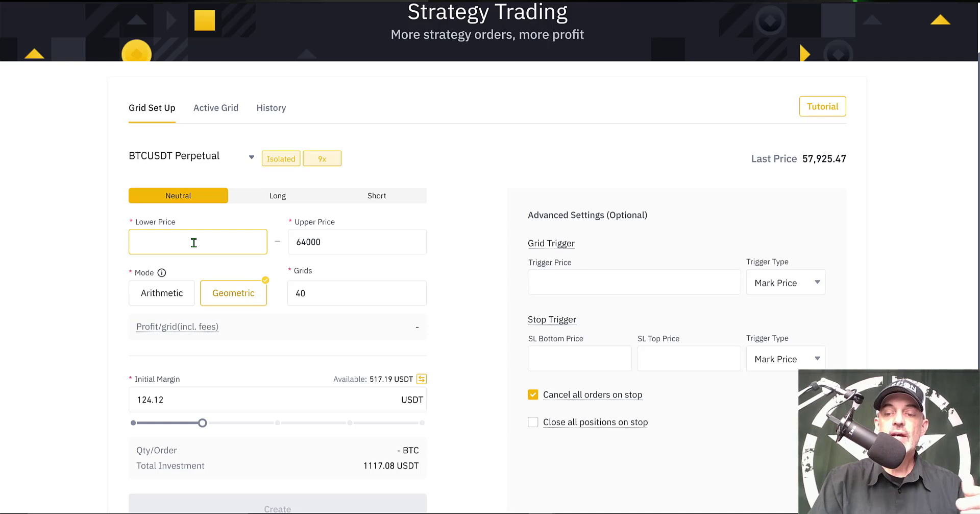
{"action": "type", "text": "46000"}
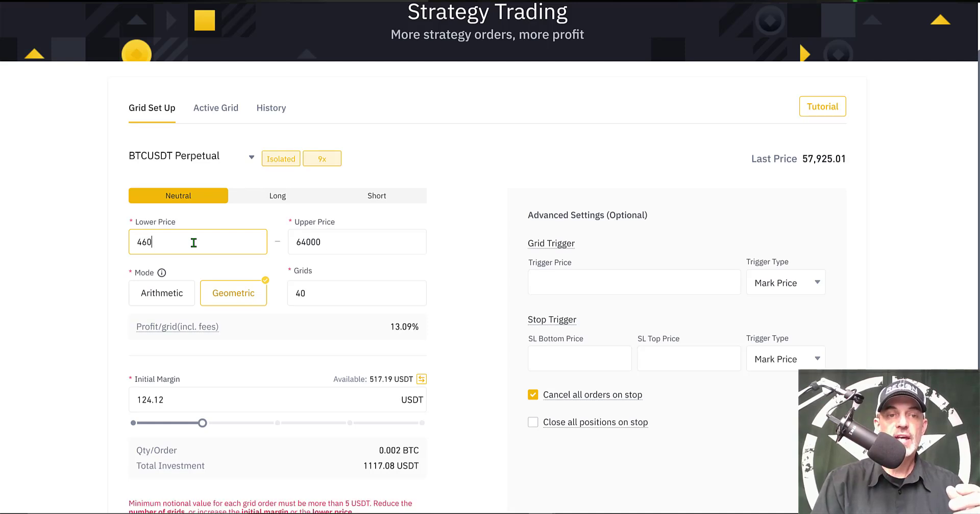
{"action": "left_click", "coordinate": [338, 240]}
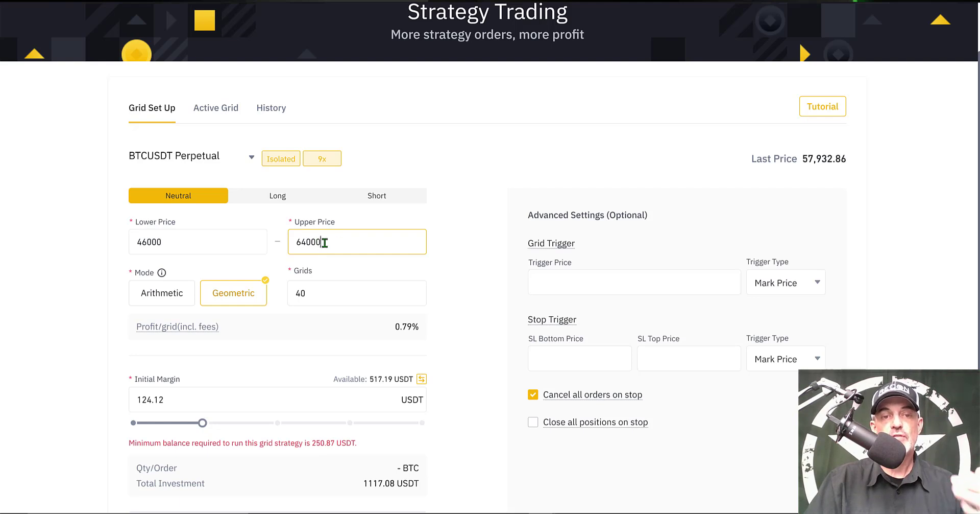
Read the Arithmetic and Geometric mode explanations, and review the number of grids and the profit per grid
{"action": "mouse_move", "coordinate": [162, 275]}
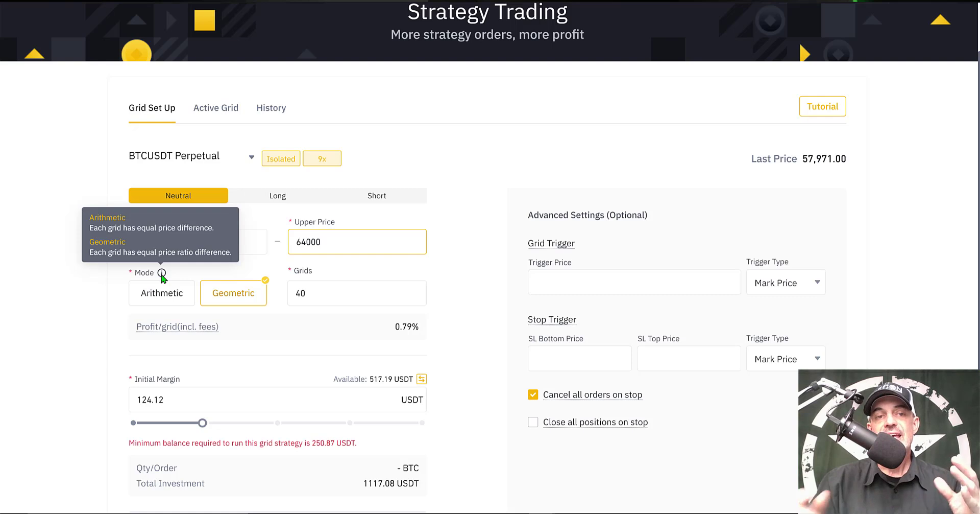
{"action": "left_click", "coordinate": [239, 295]}
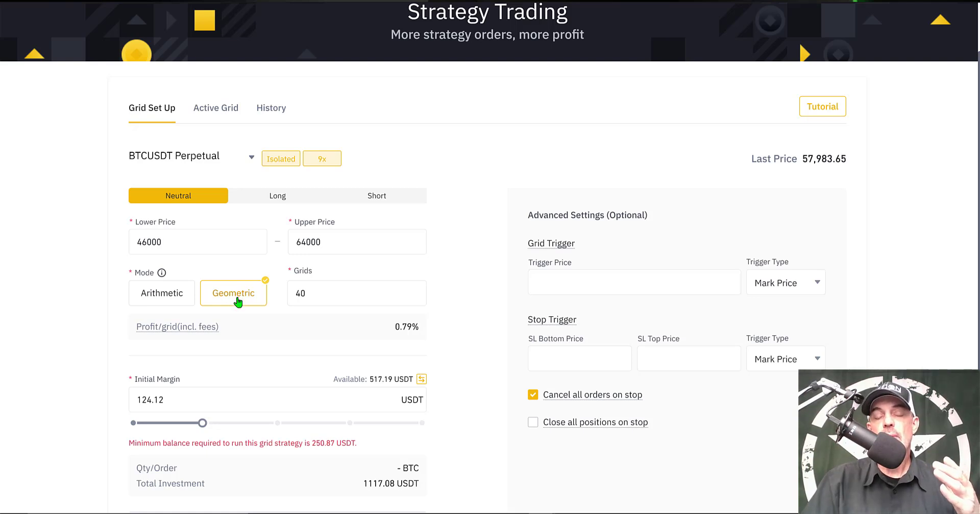
{"action": "left_click", "coordinate": [319, 293]}
{"action": "double_click", "coordinate": [298, 292]}
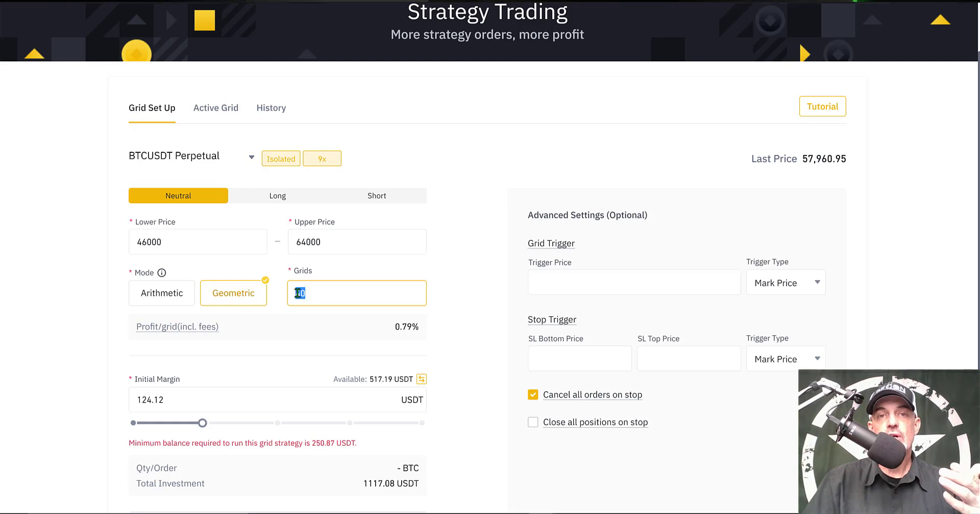
{"action": "left_click", "coordinate": [291, 300]}
{"action": "left_click", "coordinate": [182, 334]}
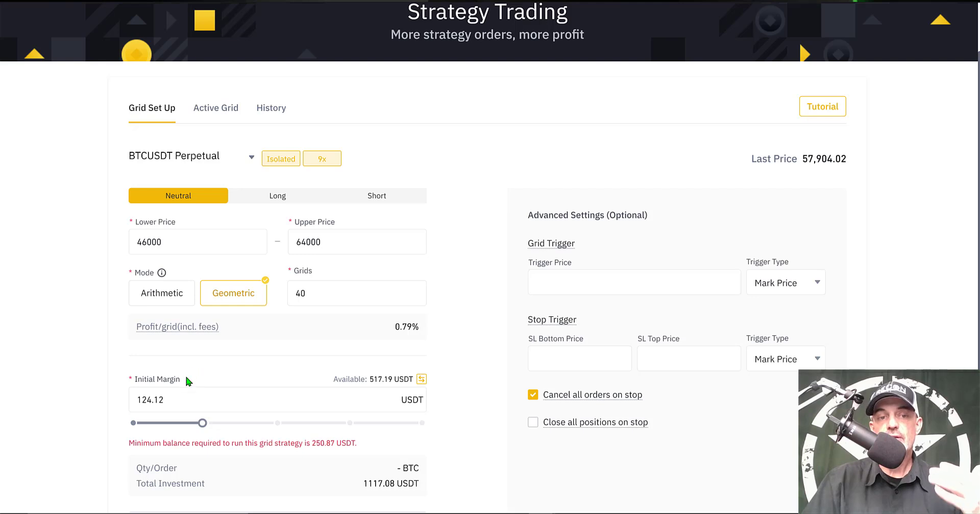
Set the grid's initial margin to 251 USDT
{"action": "left_click_drag", "start_coordinate": [185, 375], "coordinate": [139, 378]}
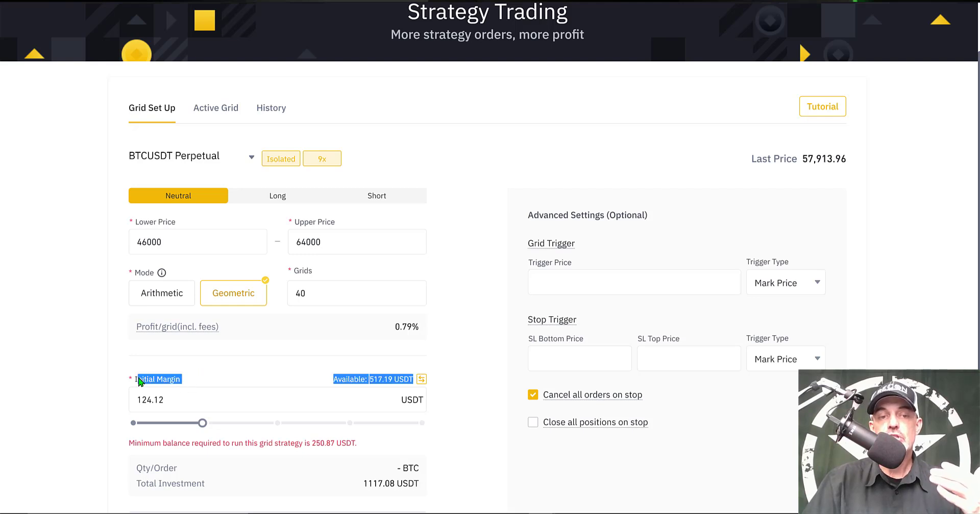
{"action": "left_click", "coordinate": [171, 397]}
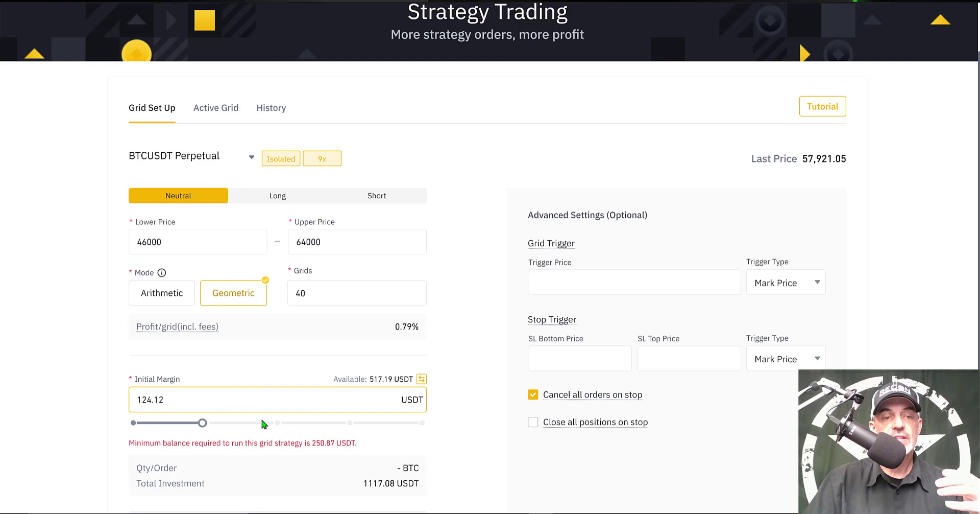
{"action": "left_click_drag", "start_coordinate": [171, 399], "coordinate": [112, 394]}
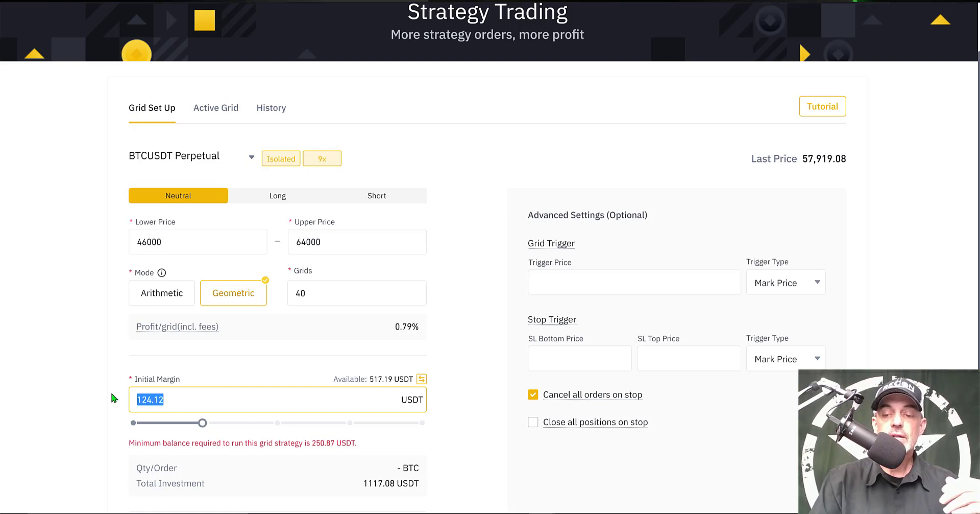
{"action": "type", "text": "251"}
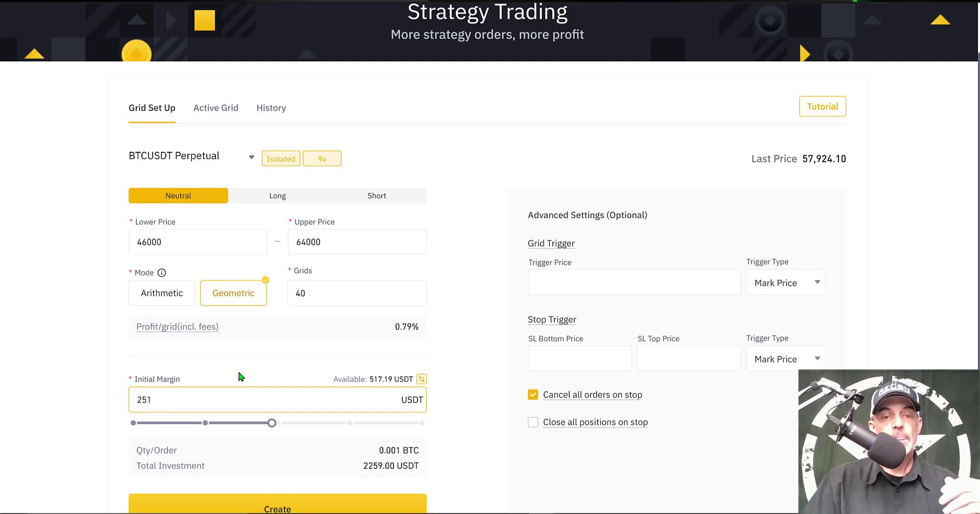
{"action": "double_click", "coordinate": [129, 398]}
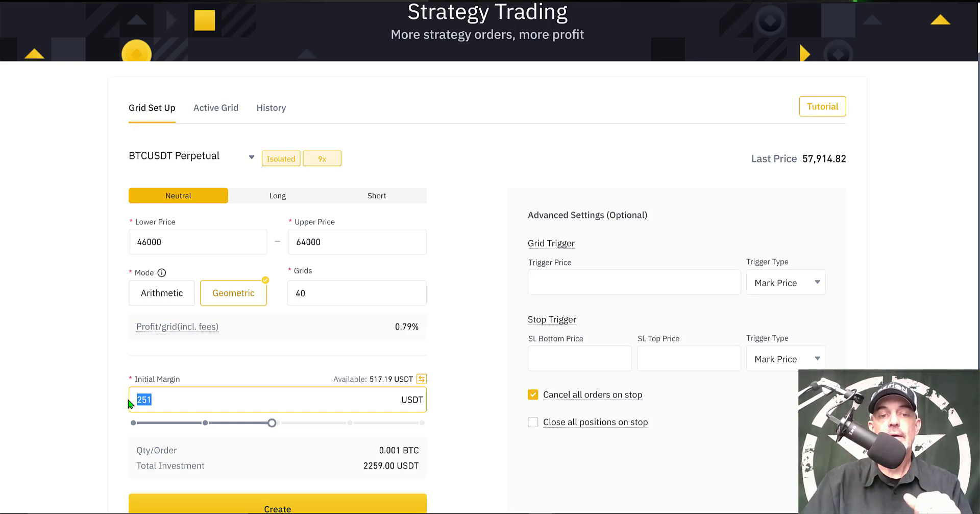
Review the quantity per order, the total investment and the Grid Trigger explanation
{"action": "scroll", "coordinate": [126, 397], "scroll_direction": "down", "scroll_amount": 1}
{"action": "left_click_drag", "start_coordinate": [135, 424], "coordinate": [181, 421]}
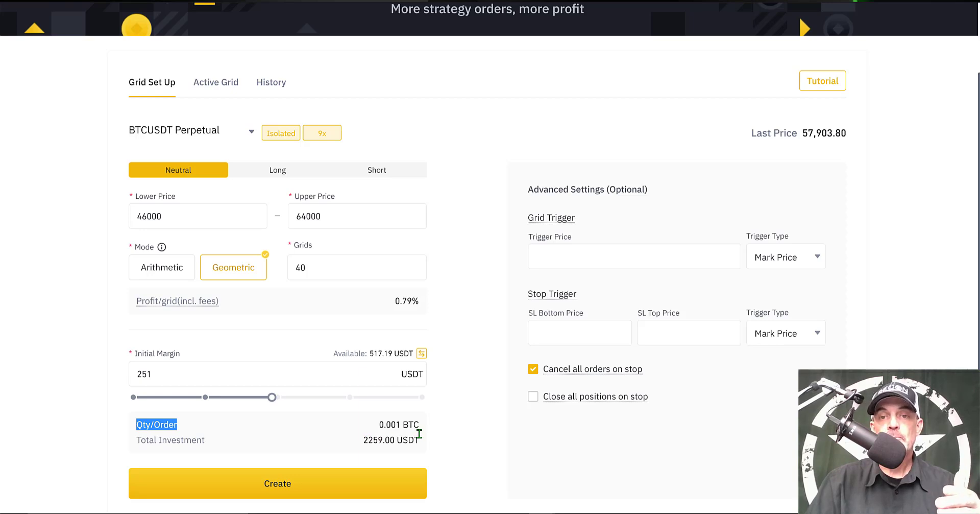
{"action": "left_click", "coordinate": [533, 183]}
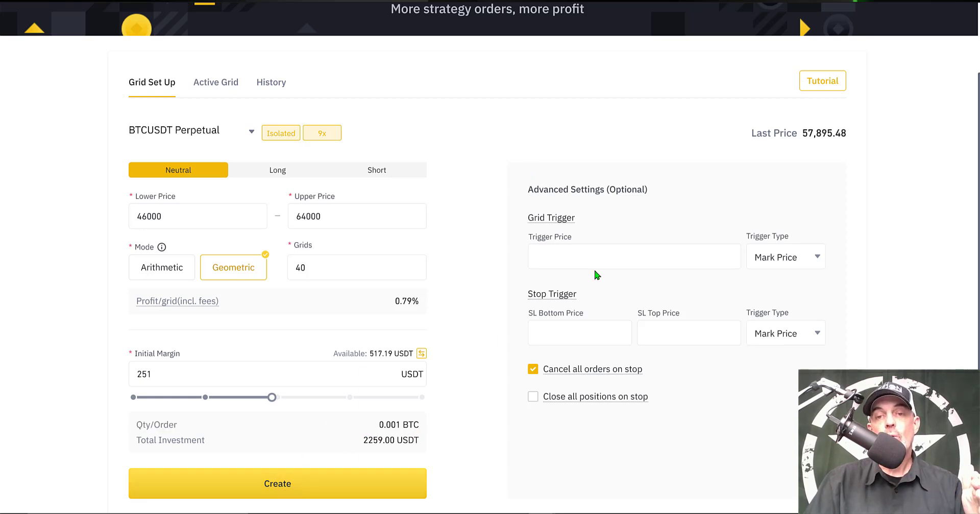
{"action": "mouse_move", "coordinate": [565, 219]}
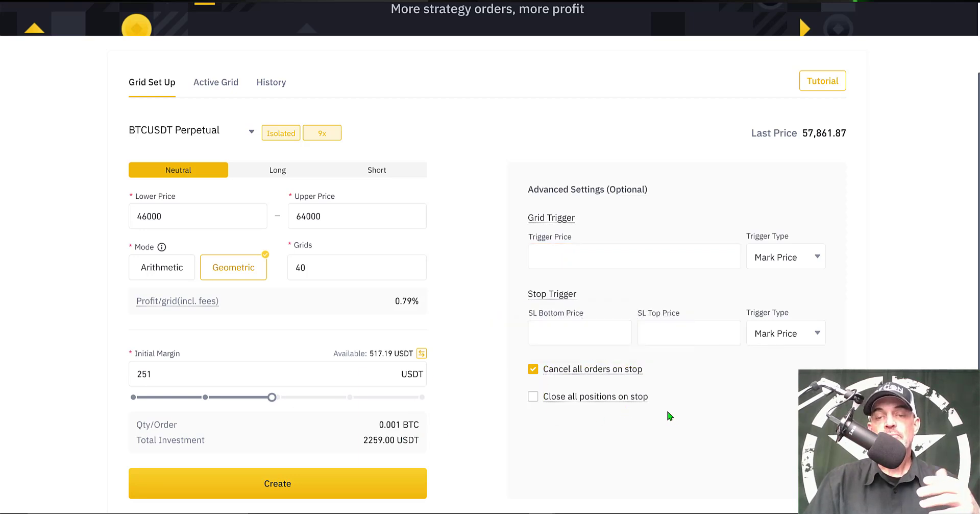
Set the stop trigger's SL Bottom Price to 43000 and SL Top Price to 66000
{"action": "mouse_move", "coordinate": [543, 300]}
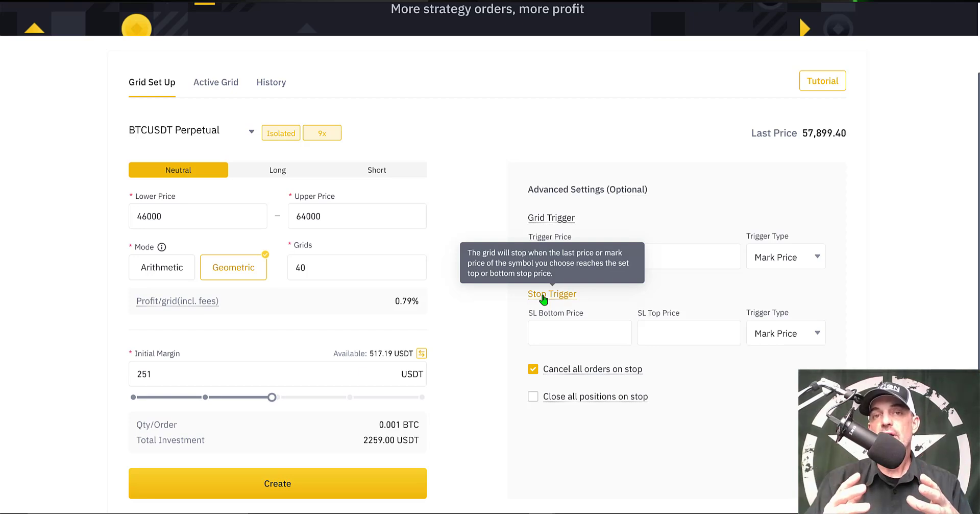
{"action": "left_click", "coordinate": [558, 330]}
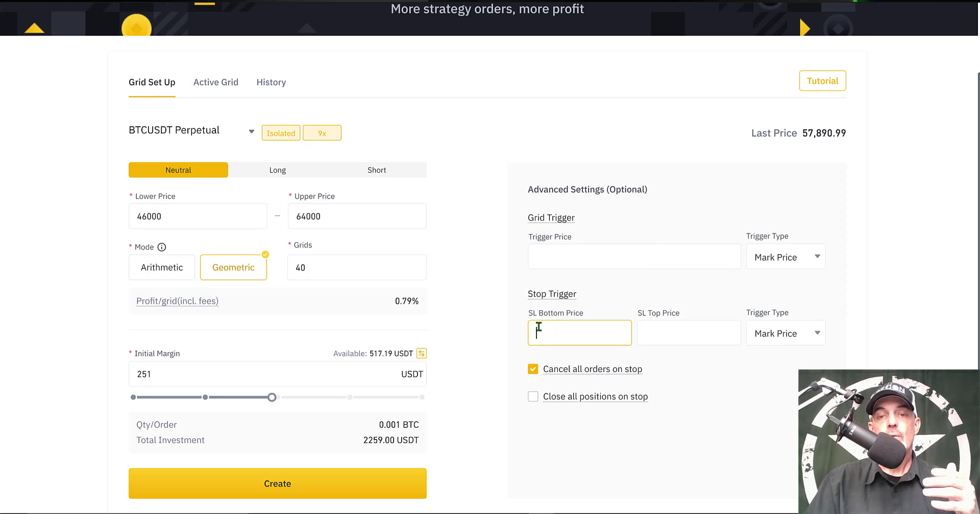
{"action": "type", "text": "4"}
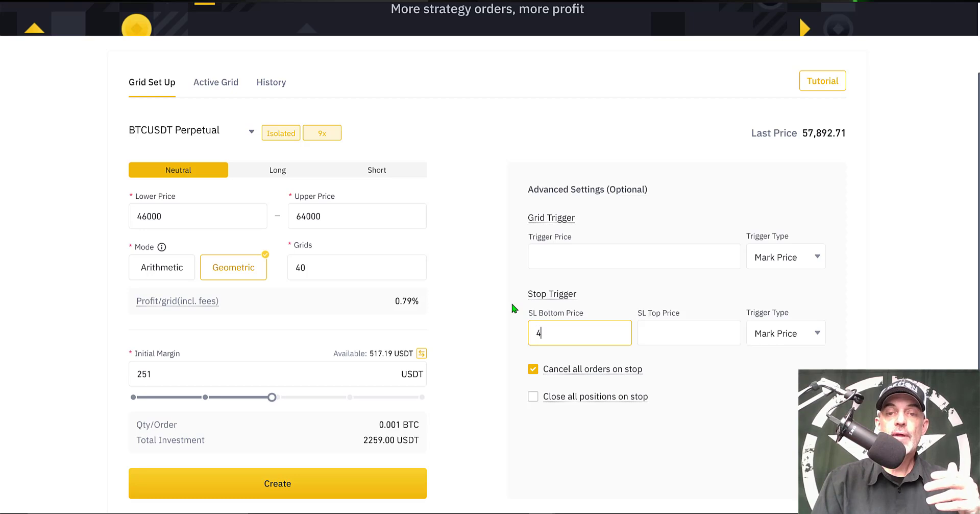
{"action": "type", "text": "3000"}
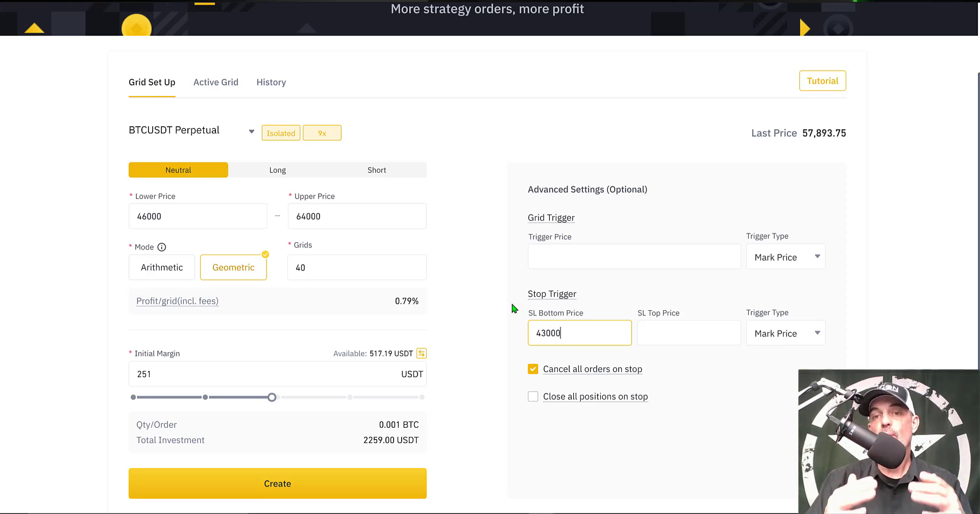
{"action": "left_click", "coordinate": [680, 332]}
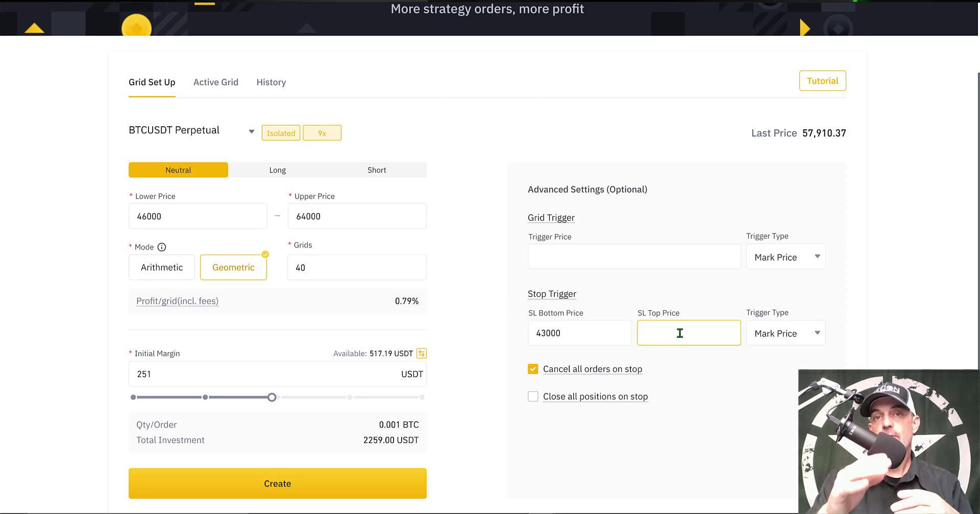
{"action": "type", "text": "66000"}
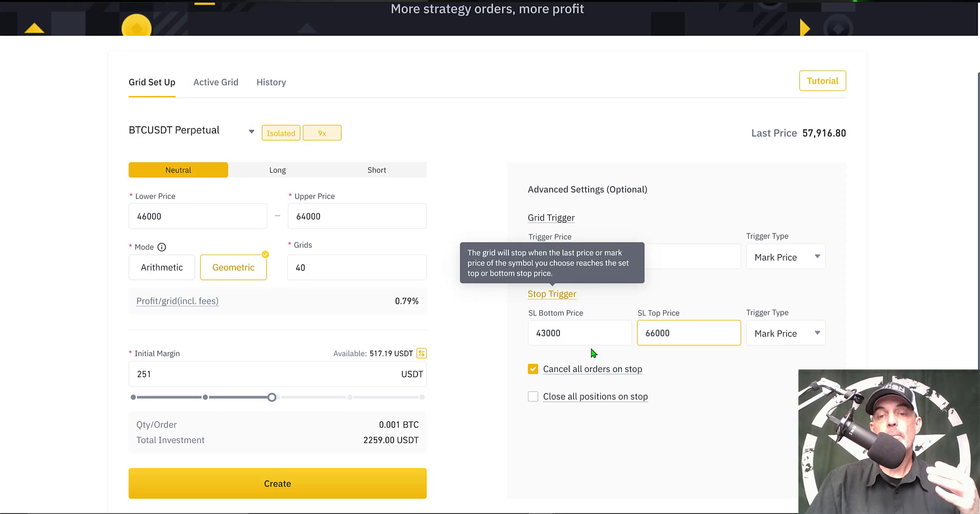
Read the explanations of both on-stop options, switching Close all positions on stop on and back off
{"action": "mouse_move", "coordinate": [592, 370]}
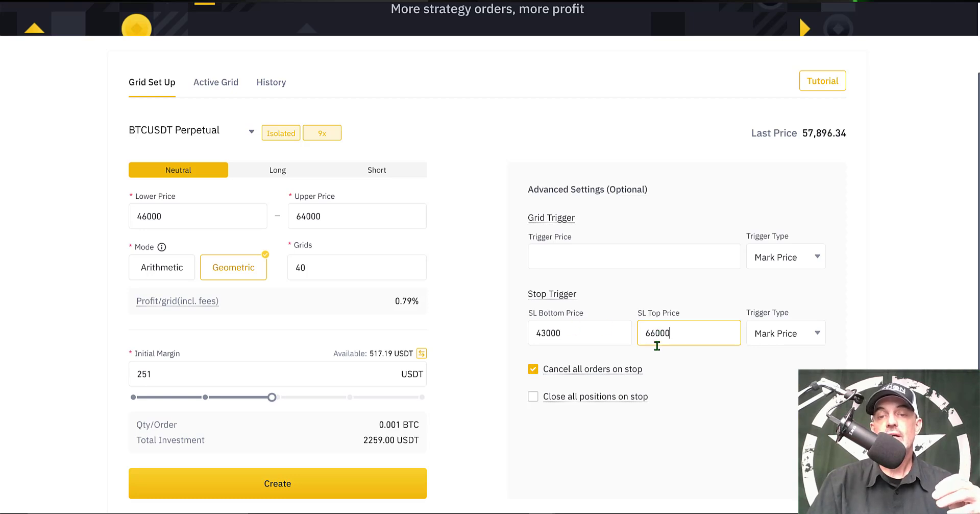
{"action": "left_click", "coordinate": [535, 403]}
{"action": "left_click", "coordinate": [534, 399]}
{"action": "mouse_move", "coordinate": [590, 403]}
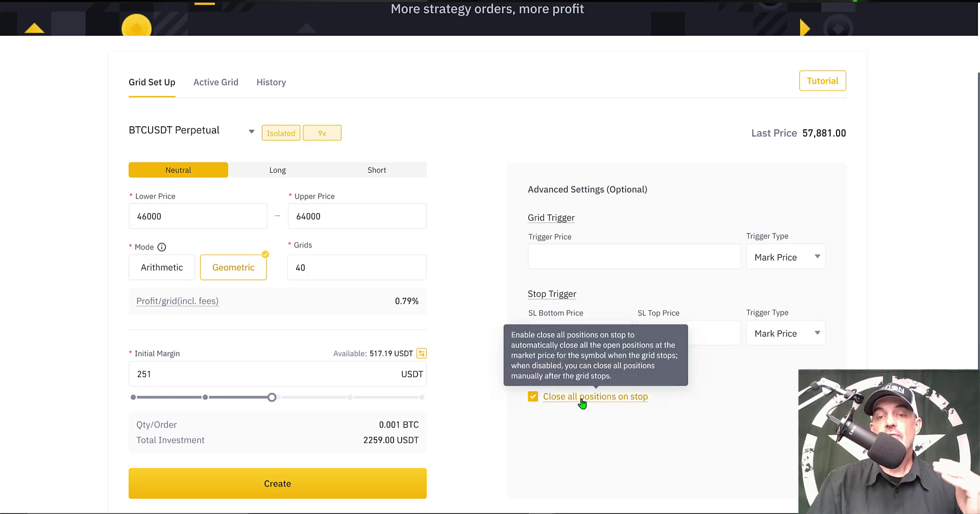
{"action": "left_click", "coordinate": [533, 403]}
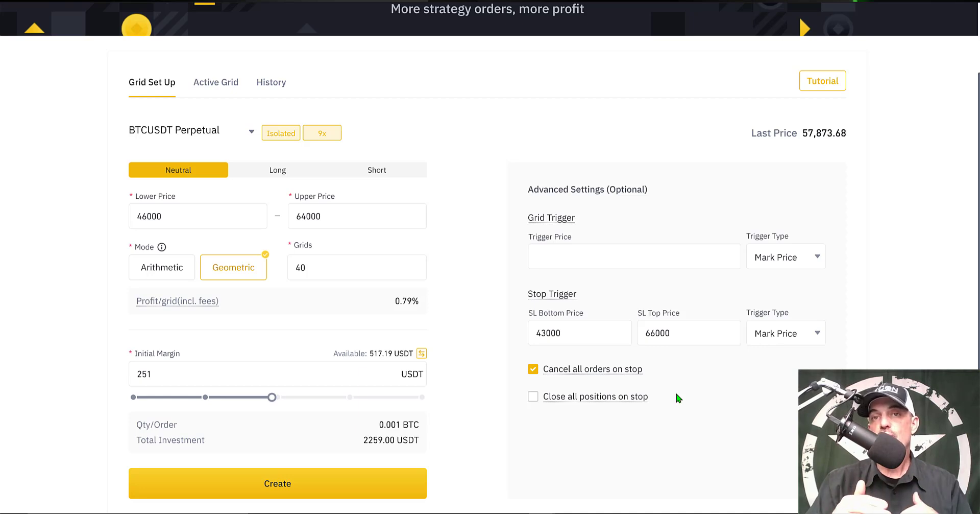
{"action": "left_click", "coordinate": [541, 327]}
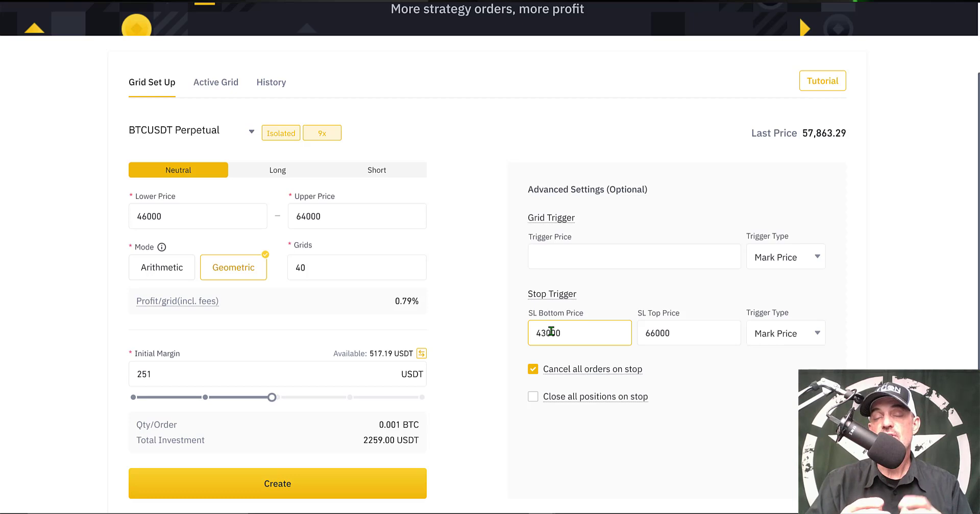
{"action": "mouse_move", "coordinate": [578, 401]}
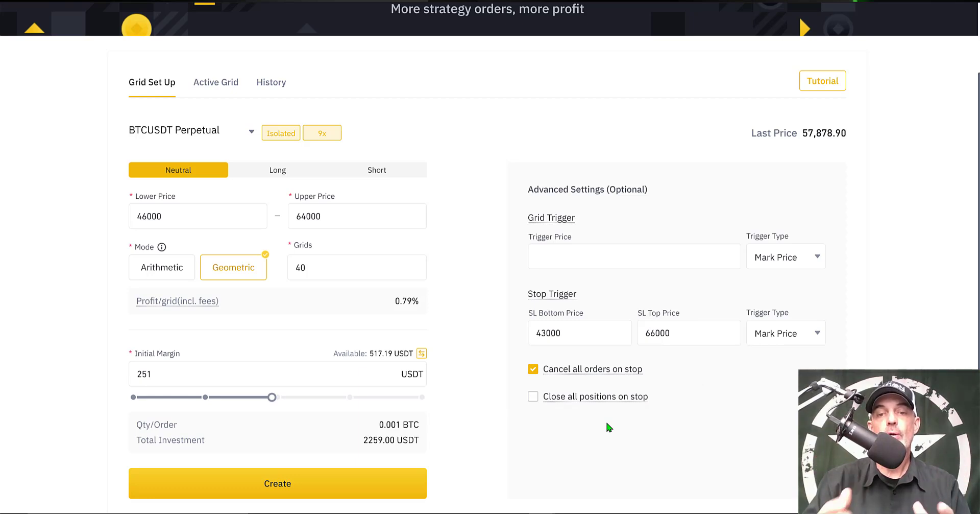
Create the neutral BTCUSDT Perpetual grid and confirm the grid order
{"action": "left_click", "coordinate": [281, 485]}
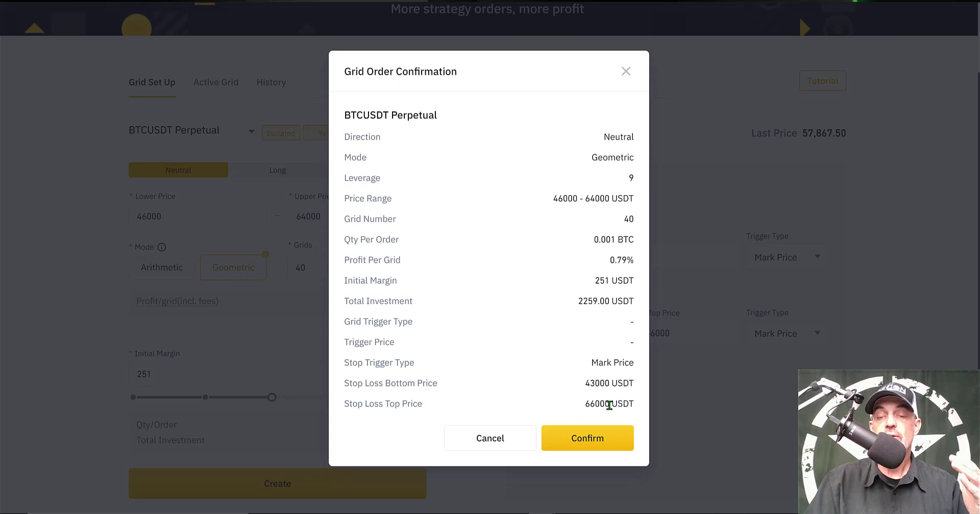
{"action": "left_click", "coordinate": [598, 437]}
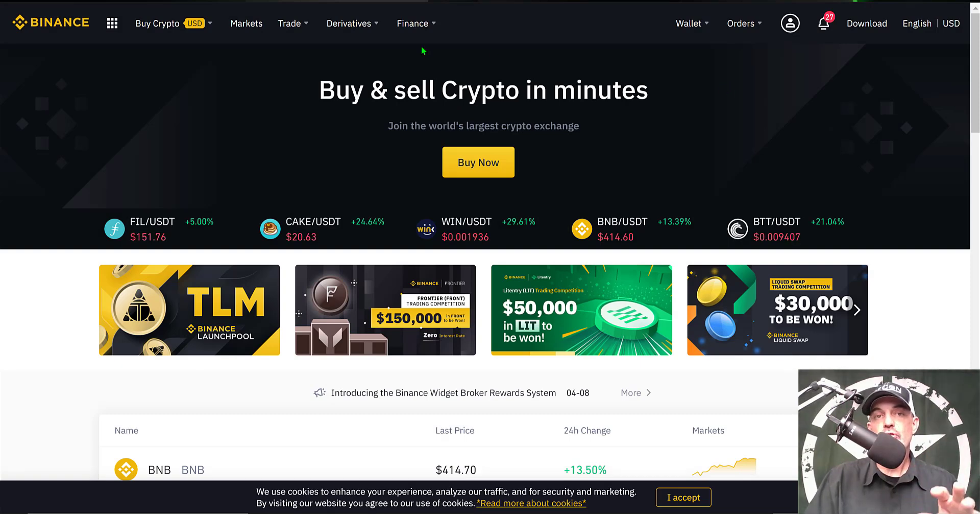
Go to USDⓈ-M Futures from the Binance home page and open Grid Trading for BTCUSDT Perpetual
{"action": "mouse_move", "coordinate": [354, 28]}
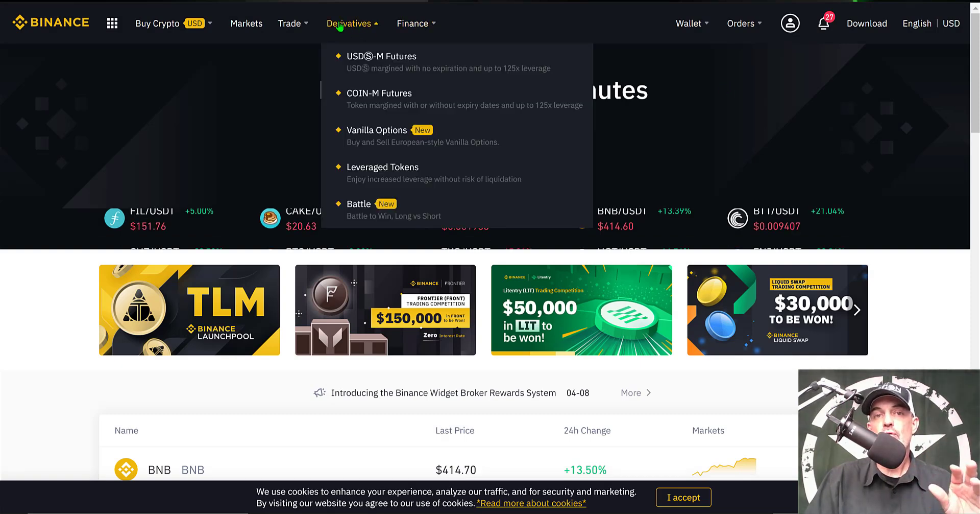
{"action": "left_click", "coordinate": [378, 62]}
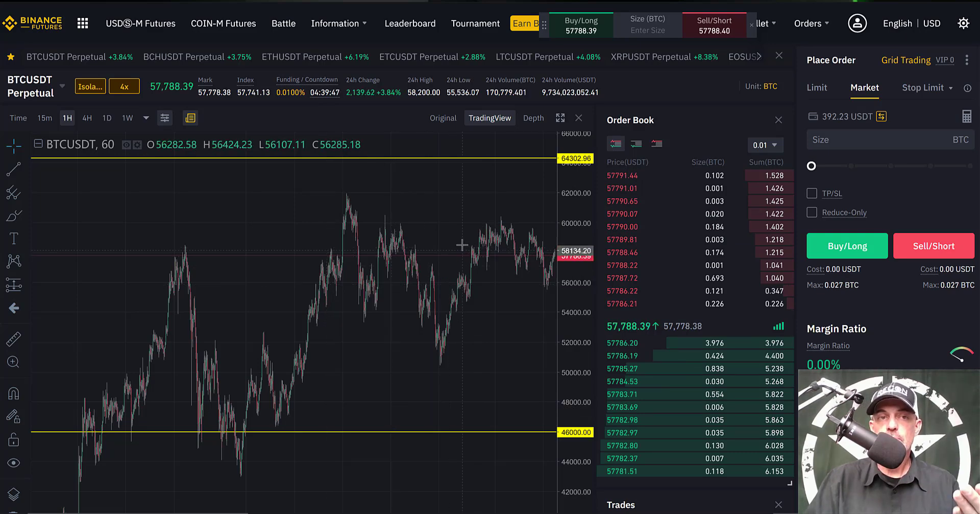
{"action": "left_click", "coordinate": [902, 70]}
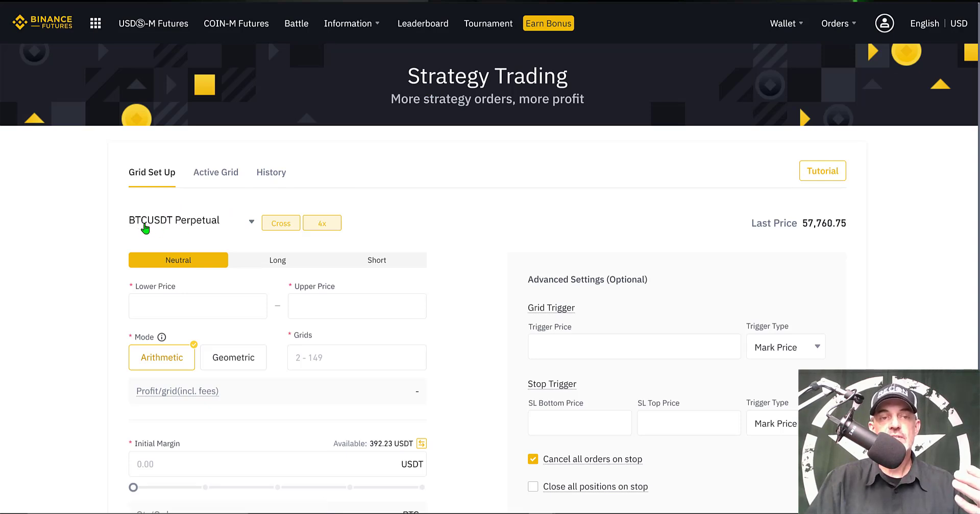
Switch the BTCUSDT margin mode to Isolated and set the leverage to 9x
{"action": "left_click", "coordinate": [278, 223]}
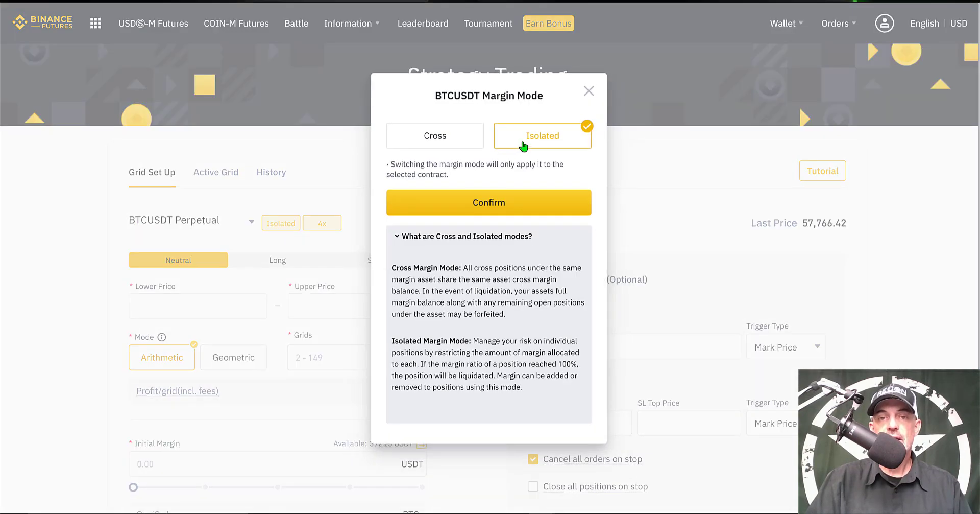
{"action": "left_click", "coordinate": [489, 202]}
{"action": "left_click", "coordinate": [321, 223]}
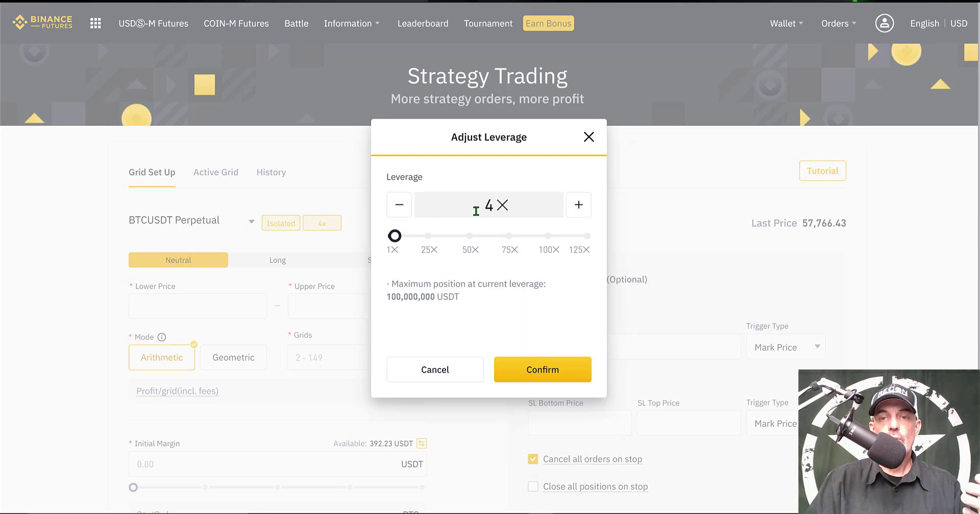
{"action": "left_click", "coordinate": [579, 208]}
{"action": "left_click", "coordinate": [580, 208]}
{"action": "left_click", "coordinate": [580, 208]}
{"action": "left_click", "coordinate": [580, 208]}
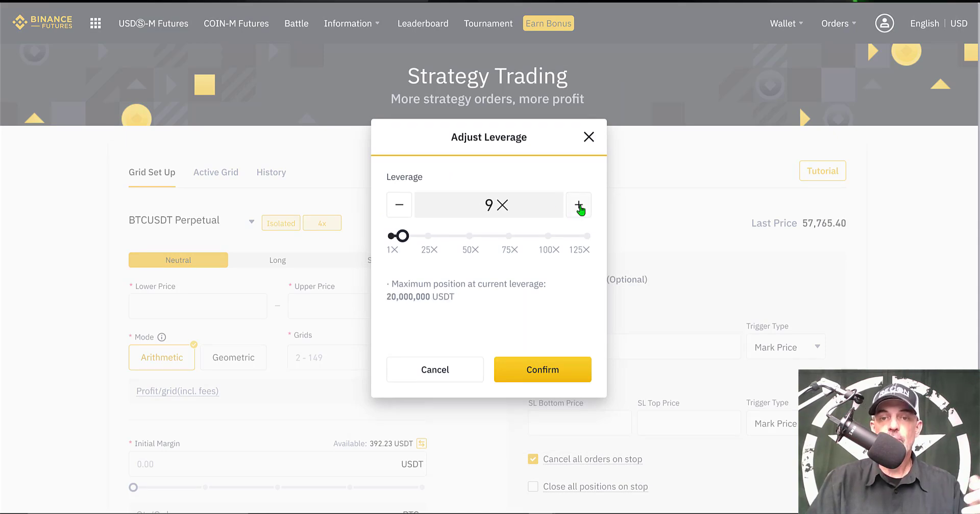
{"action": "left_click", "coordinate": [552, 371]}
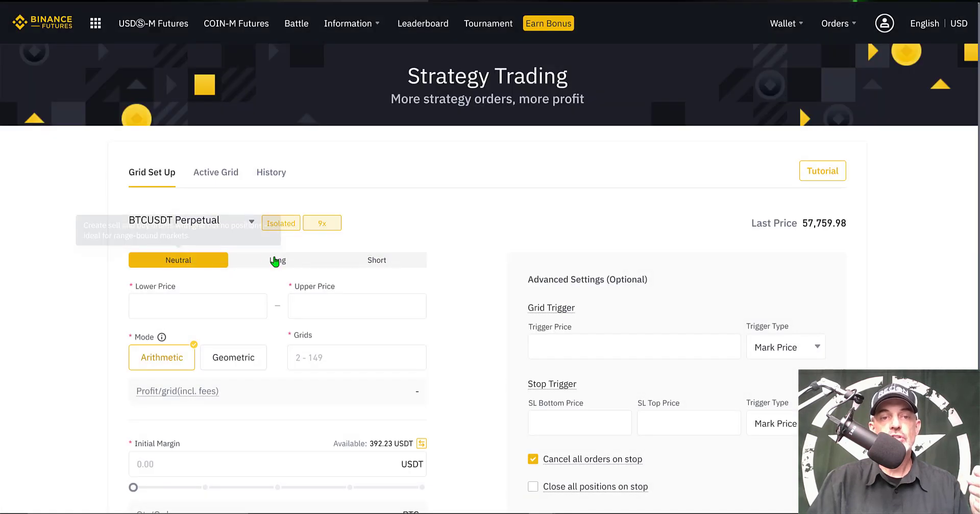
Choose the Long direction and set the grid's lower price to 46000 and upper price to 64000
{"action": "left_click", "coordinate": [276, 261]}
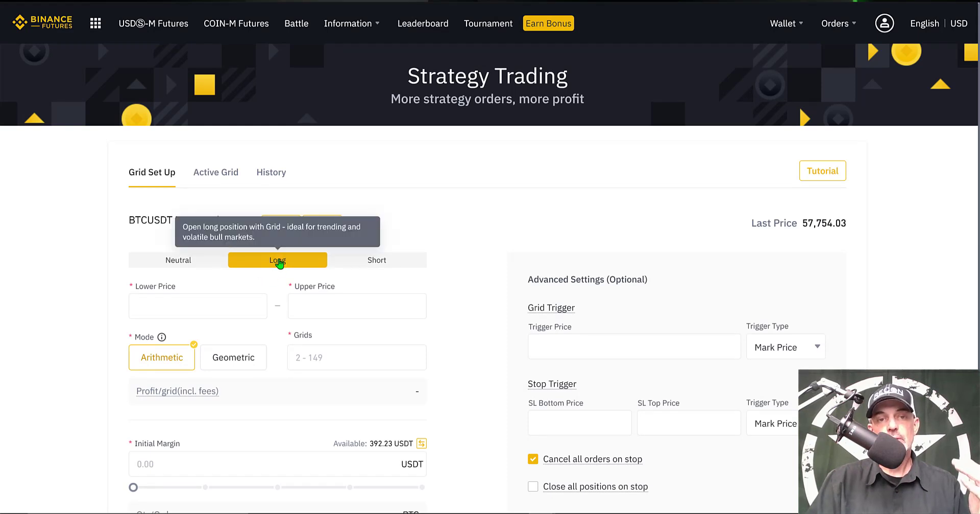
{"action": "left_click", "coordinate": [220, 307]}
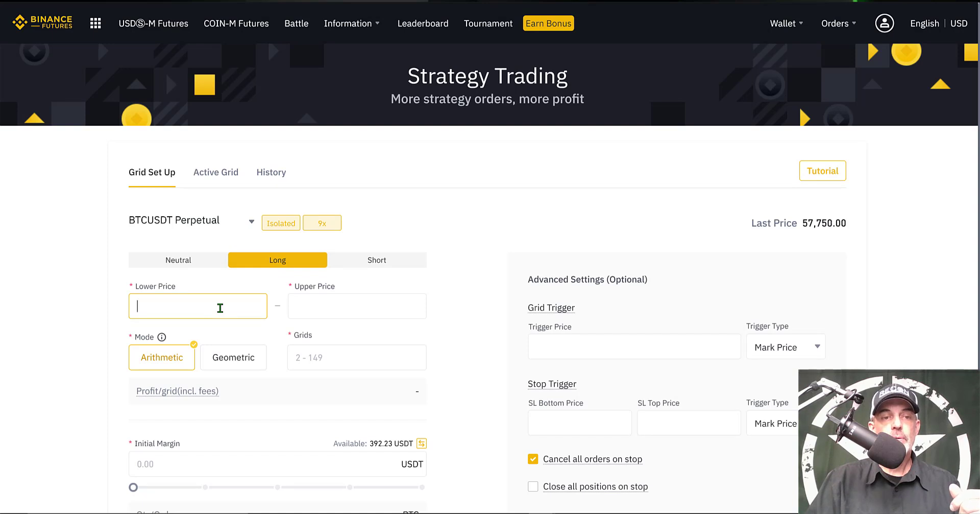
{"action": "type", "text": "46000"}
{"action": "left_click", "coordinate": [347, 307]}
{"action": "type", "text": "64000"}
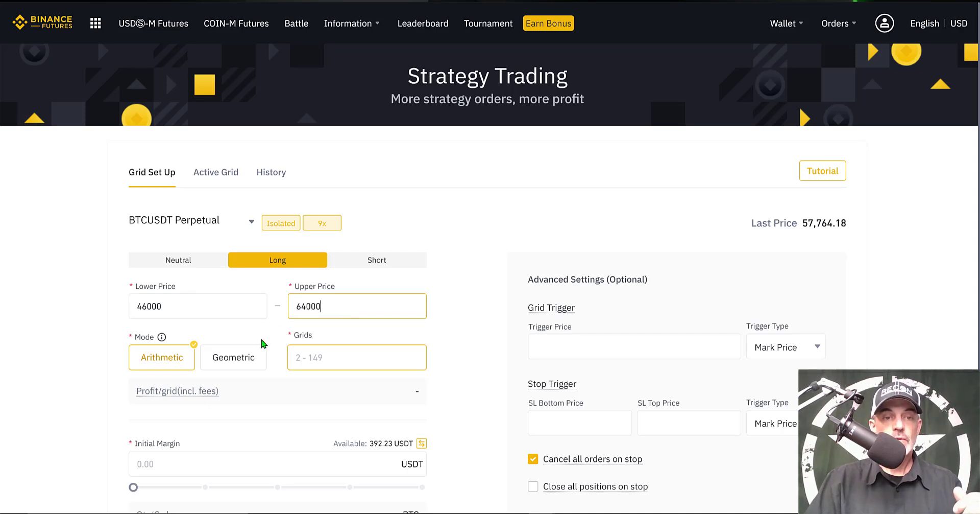
Use Geometric mode with 40 grids and set the initial margin to 251 USDT
{"action": "left_click", "coordinate": [247, 360]}
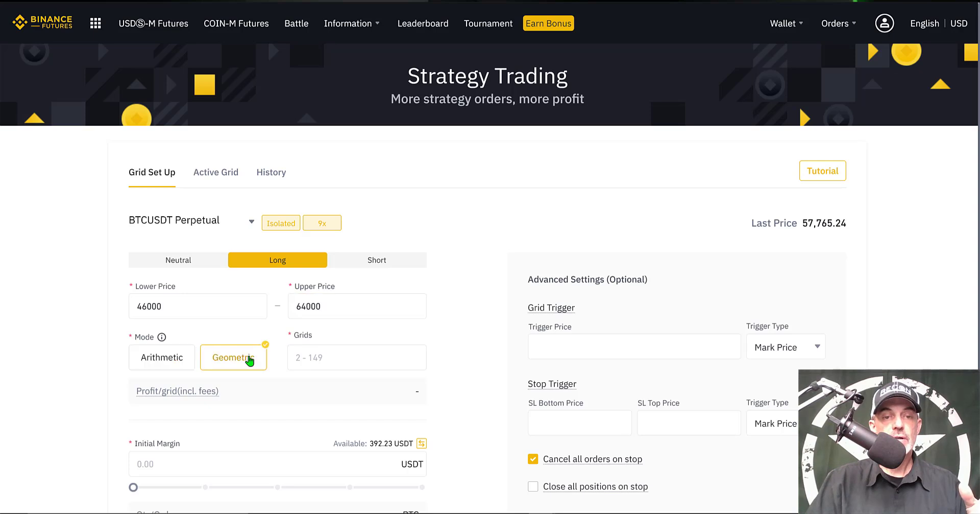
{"action": "left_click", "coordinate": [321, 354]}
{"action": "type", "text": "40"}
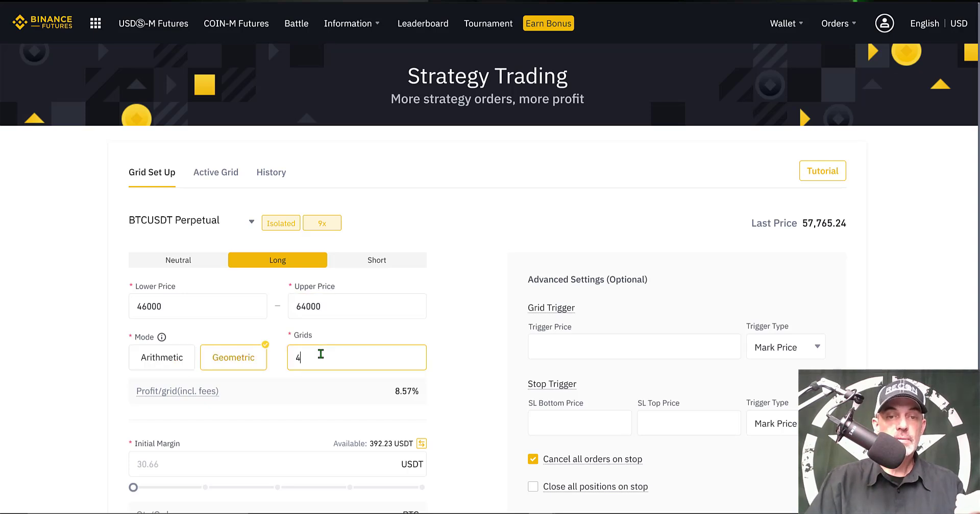
{"action": "left_click", "coordinate": [345, 399]}
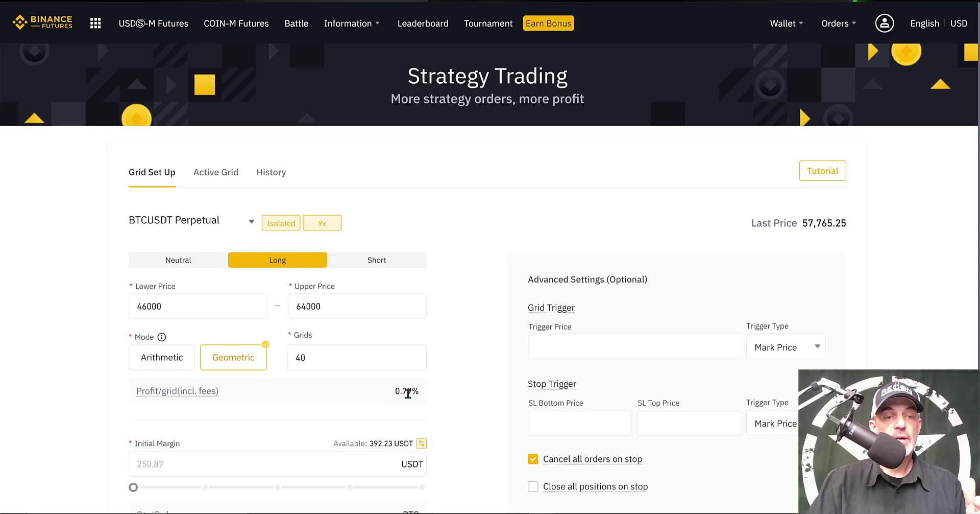
{"action": "left_click", "coordinate": [279, 462]}
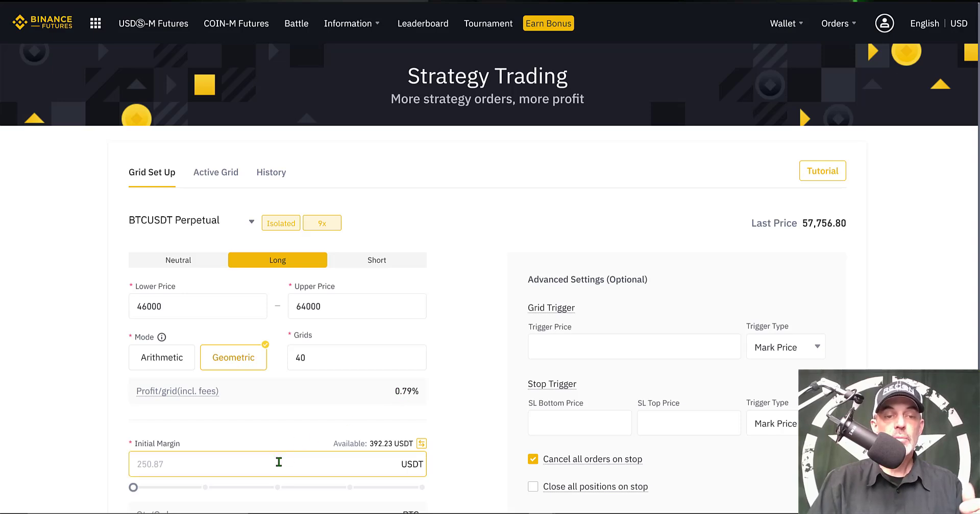
{"action": "type", "text": "251"}
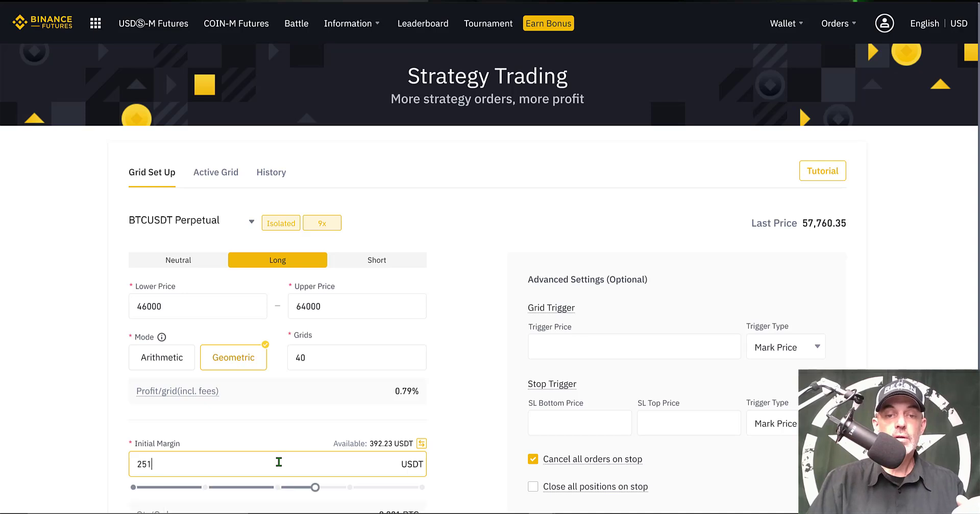
Set the long grid's stop trigger to an SL Bottom Price of 43000 and an SL Top Price of 66000
{"action": "scroll", "coordinate": [548, 184], "scroll_direction": "down", "scroll_amount": 2}
{"action": "mouse_move", "coordinate": [551, 205]}
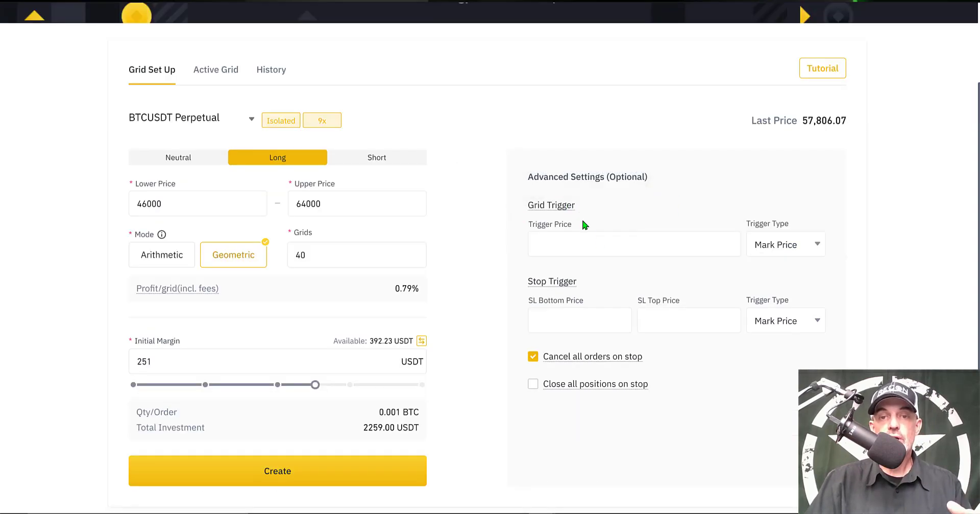
{"action": "left_click", "coordinate": [593, 239]}
{"action": "left_click", "coordinate": [553, 318]}
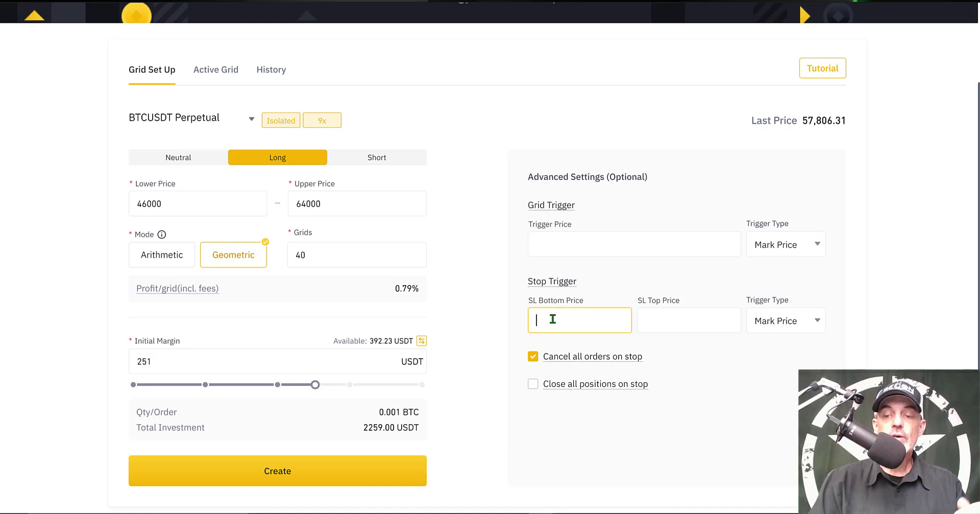
{"action": "type", "text": "43000"}
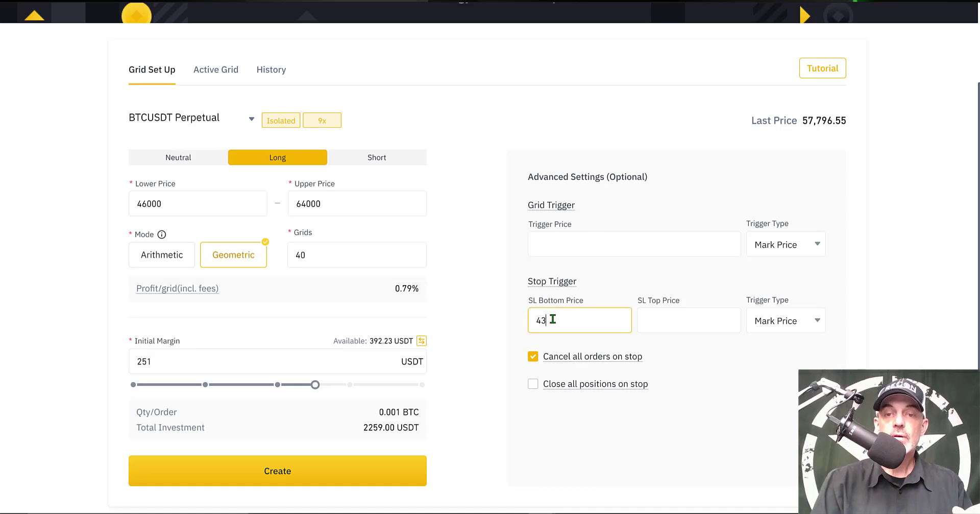
{"action": "left_click", "coordinate": [697, 320]}
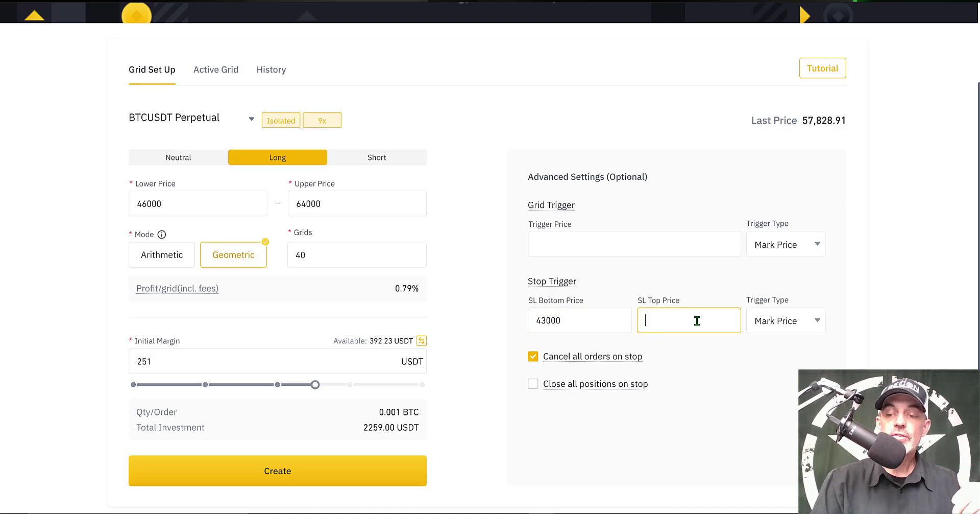
{"action": "type", "text": "66000"}
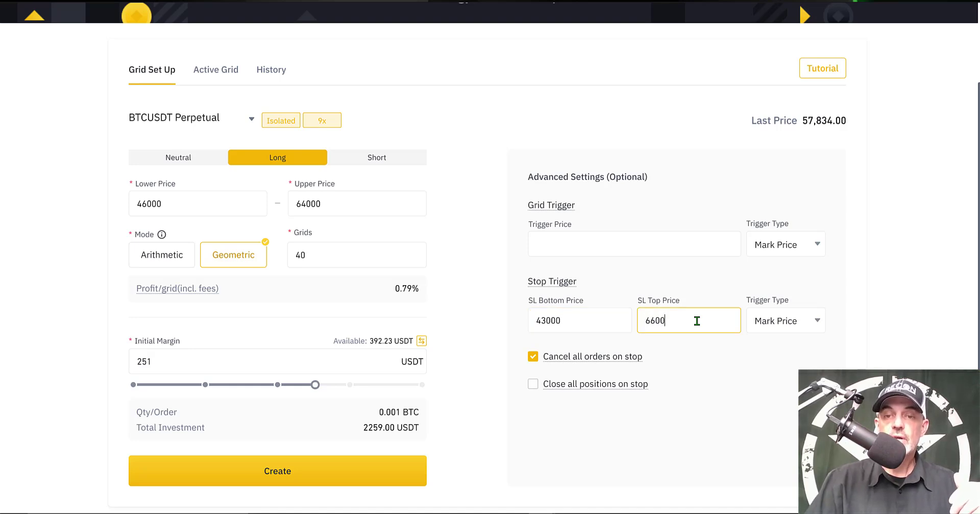
Create the long BTCUSDT Perpetual grid strategy and confirm its grid order
{"action": "mouse_move", "coordinate": [601, 361]}
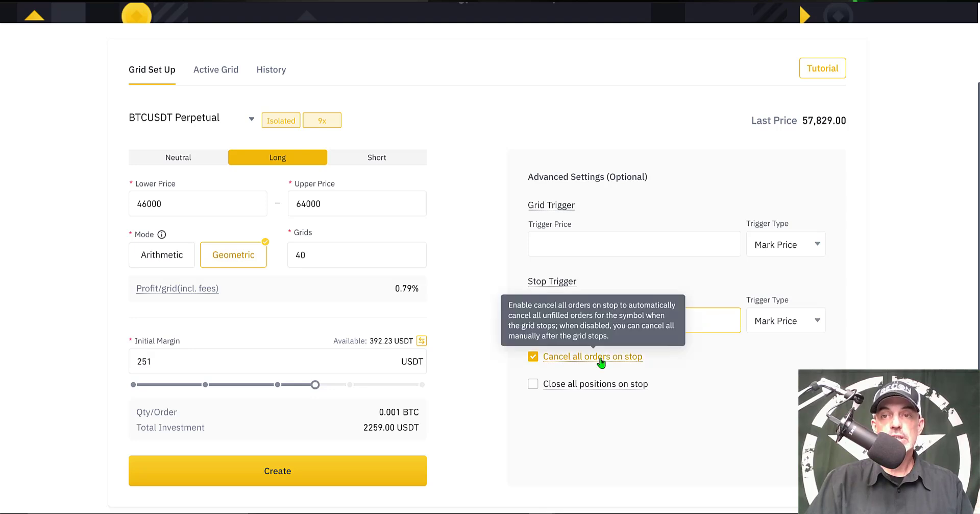
{"action": "left_click", "coordinate": [288, 472]}
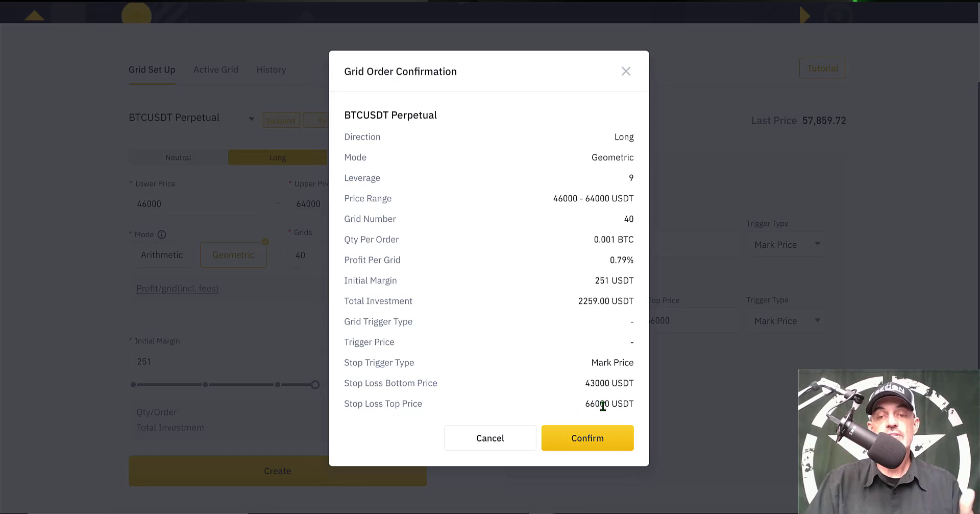
{"action": "left_click", "coordinate": [600, 440]}
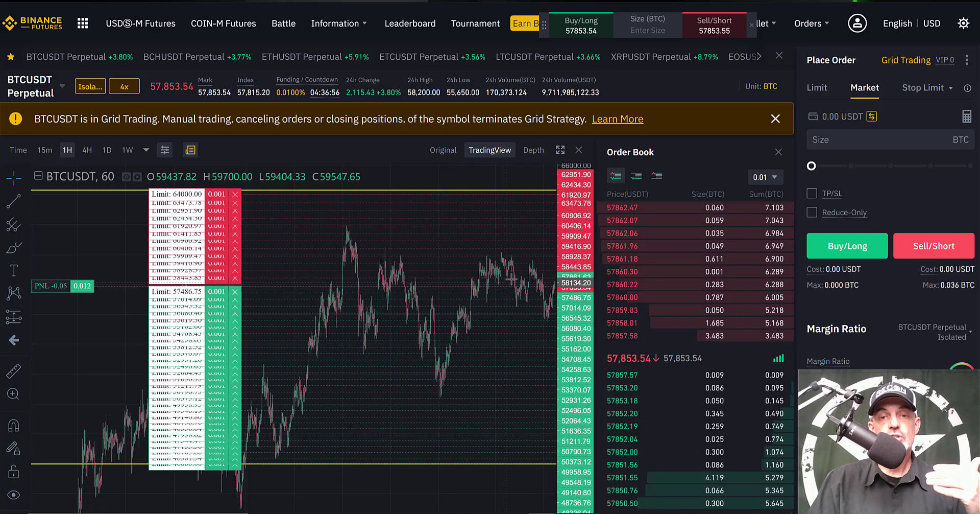
Examine the long grid's limit orders on the BTCUSDT chart and its open position's size, entry price and liquidation price
{"action": "scroll", "coordinate": [511, 280], "scroll_direction": "down", "scroll_amount": 4}
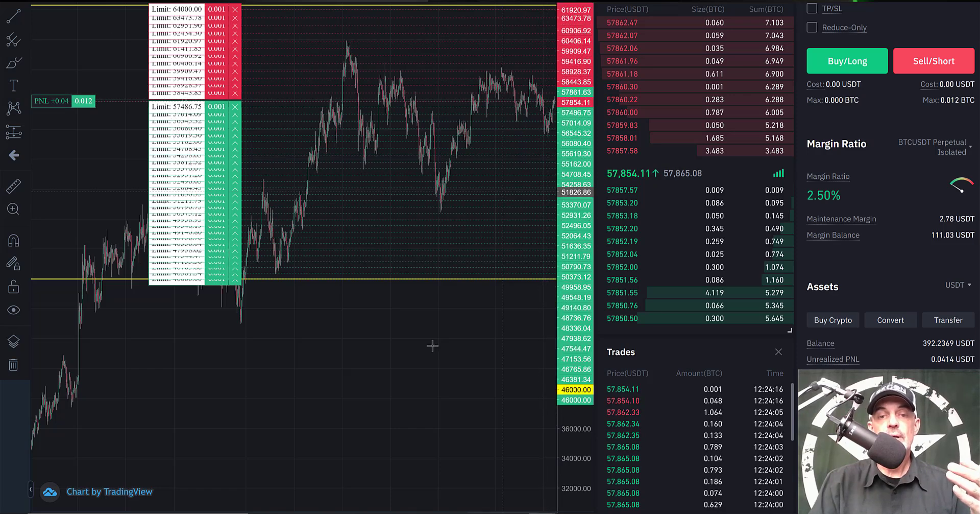
{"action": "scroll", "coordinate": [416, 406], "scroll_direction": "down", "scroll_amount": 4}
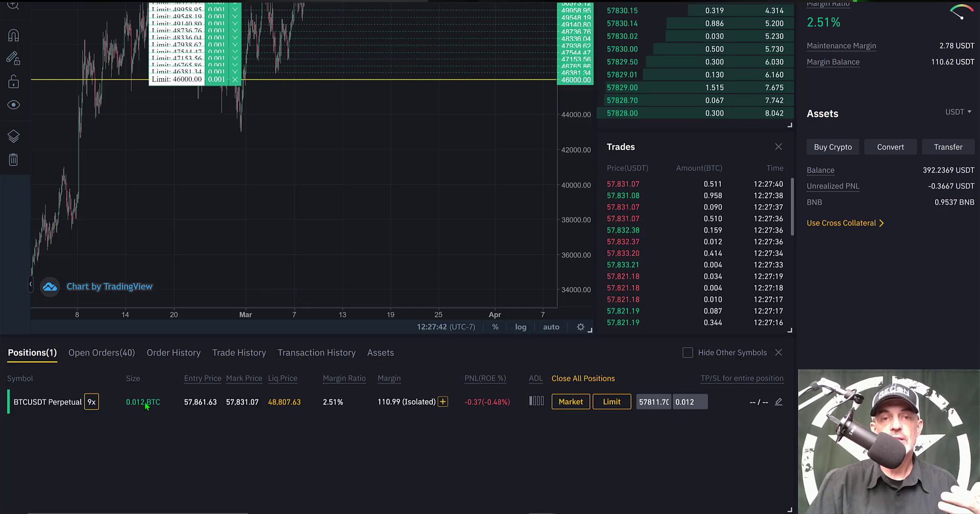
{"action": "scroll", "coordinate": [455, 109], "scroll_direction": "up", "scroll_amount": 7}
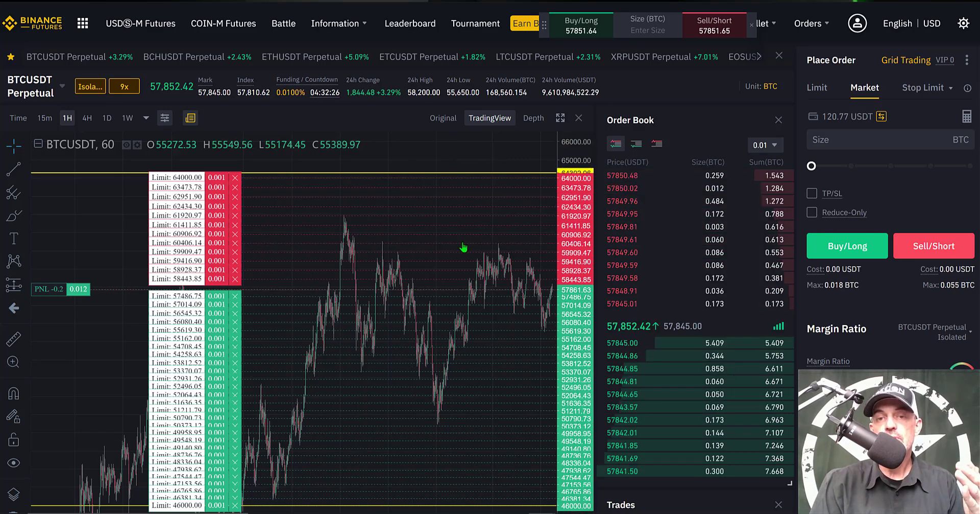
{"action": "scroll", "coordinate": [464, 248], "scroll_direction": "down", "scroll_amount": 7}
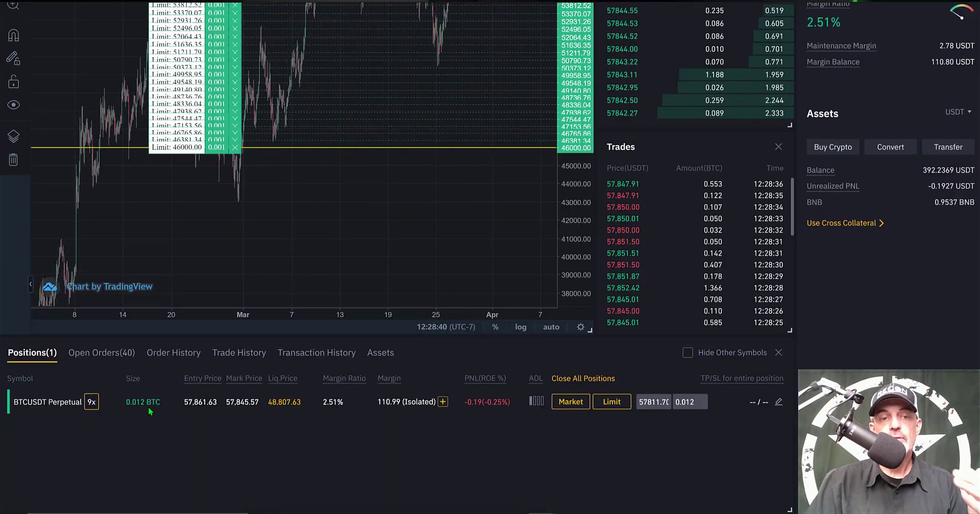
{"action": "scroll", "coordinate": [225, 385], "scroll_direction": "up", "scroll_amount": 7}
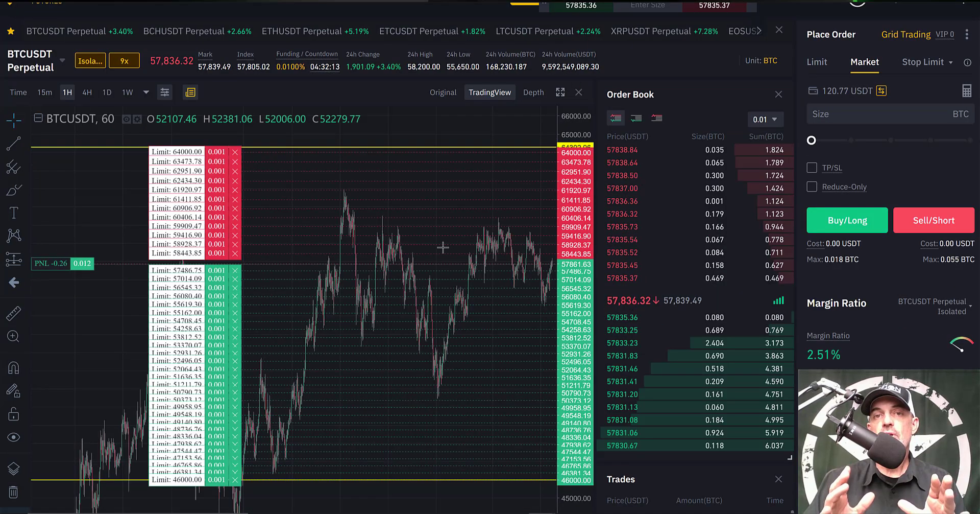